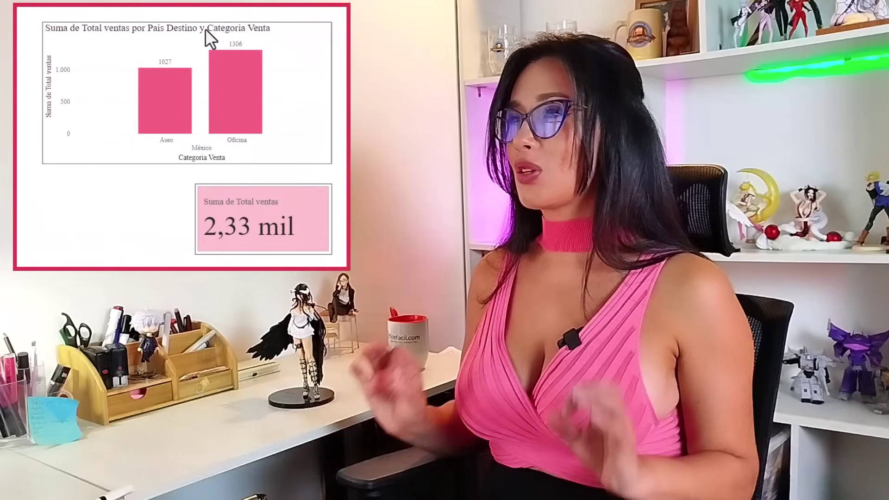
# Step: Drill the sales chart up to all countries, into Chile's Aseo articles, and back up
pyautogui.click(207, 21)
pyautogui.click(209, 14)
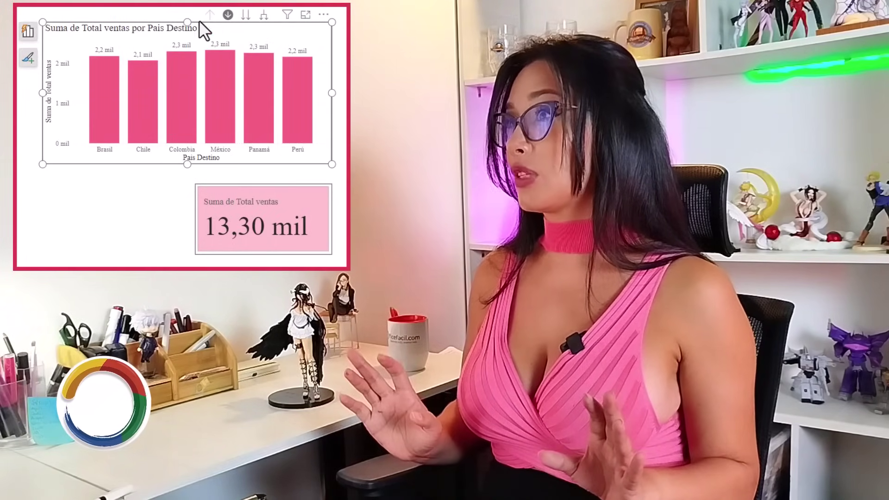
pyautogui.click(150, 110)
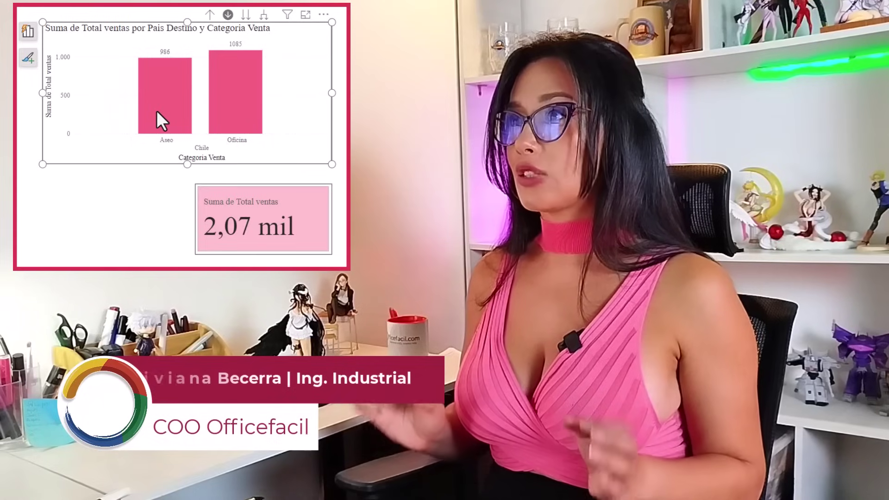
pyautogui.click(157, 110)
pyautogui.click(210, 14)
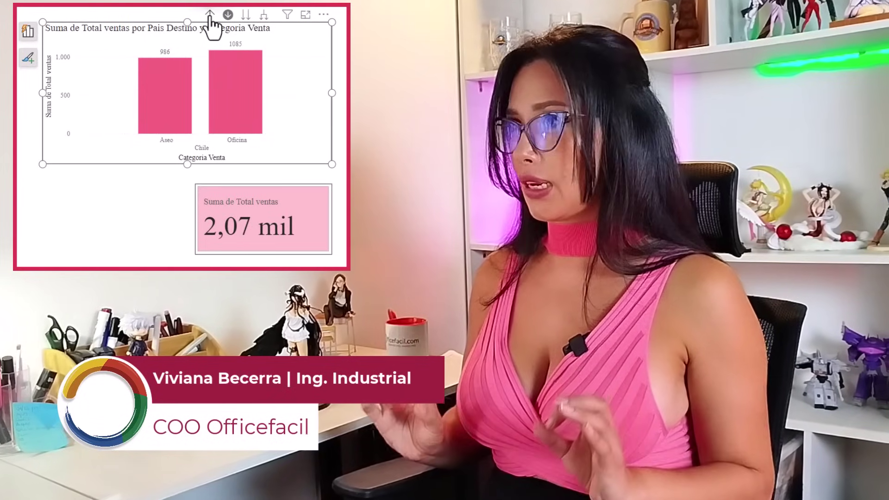
pyautogui.click(210, 14)
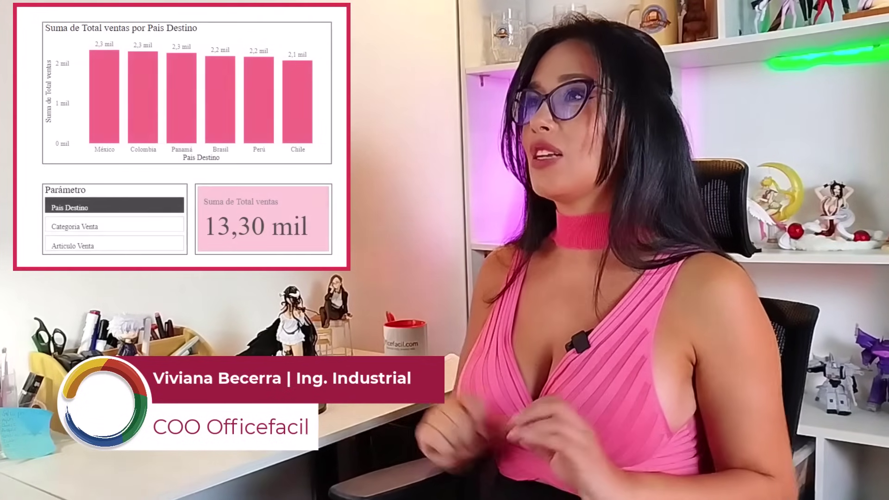
# Step: Switch the chart axis to Categoria Venta, then Articulo Venta, then back to Pais Destino
pyautogui.click(69, 226)
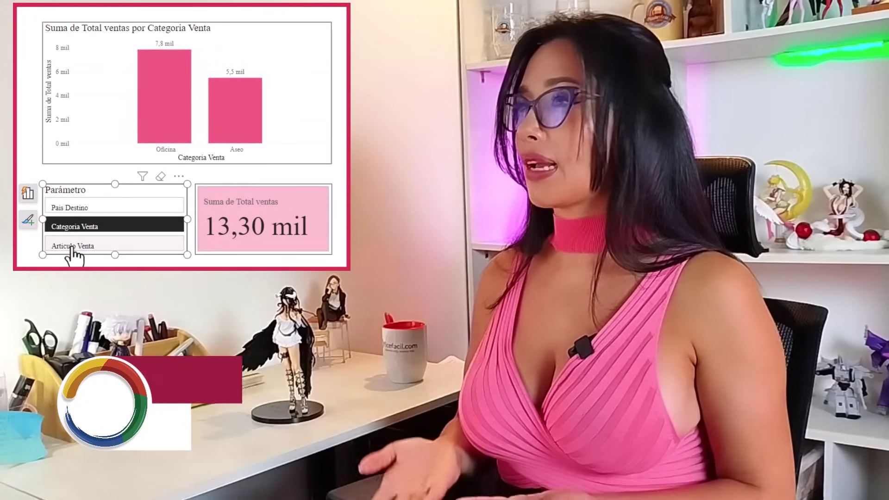
pyautogui.click(72, 246)
pyautogui.click(95, 206)
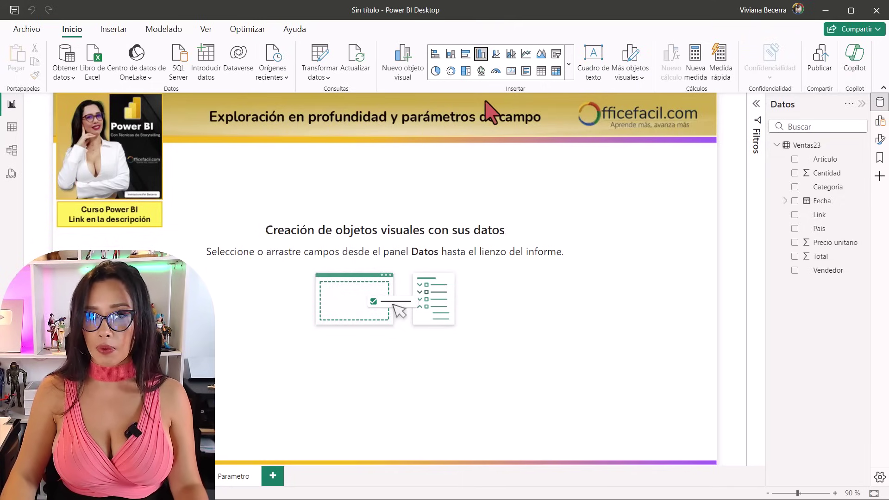
# Step: Move and enlarge the blank column chart, then plot Suma de Total by Pais
pyautogui.moveTo(184, 126); pyautogui.dragTo(612, 185)
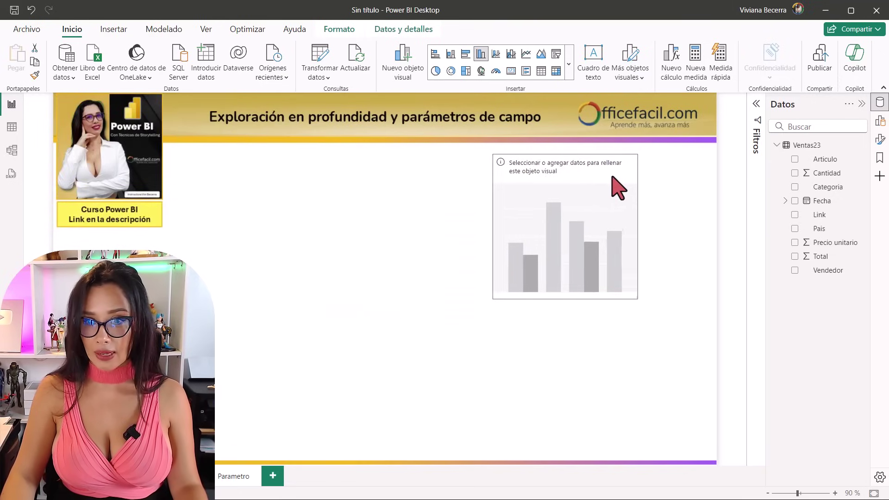
pyautogui.moveTo(631, 297); pyautogui.dragTo(718, 317)
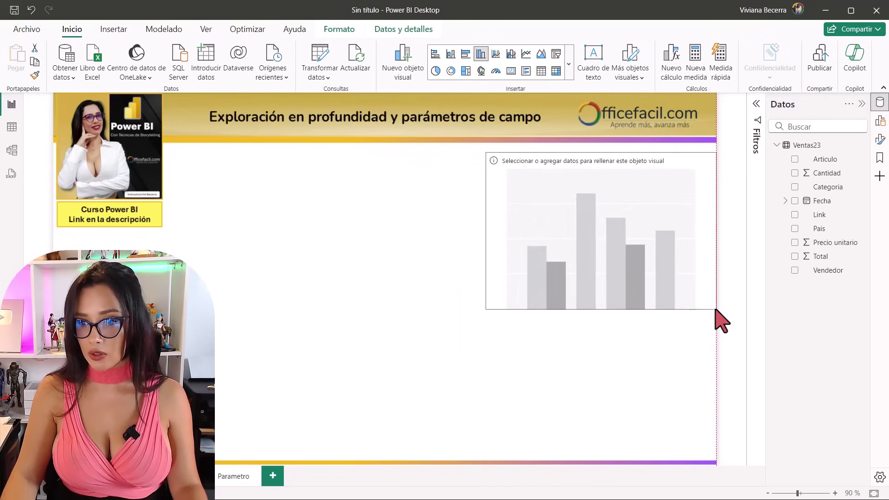
pyautogui.click(795, 256)
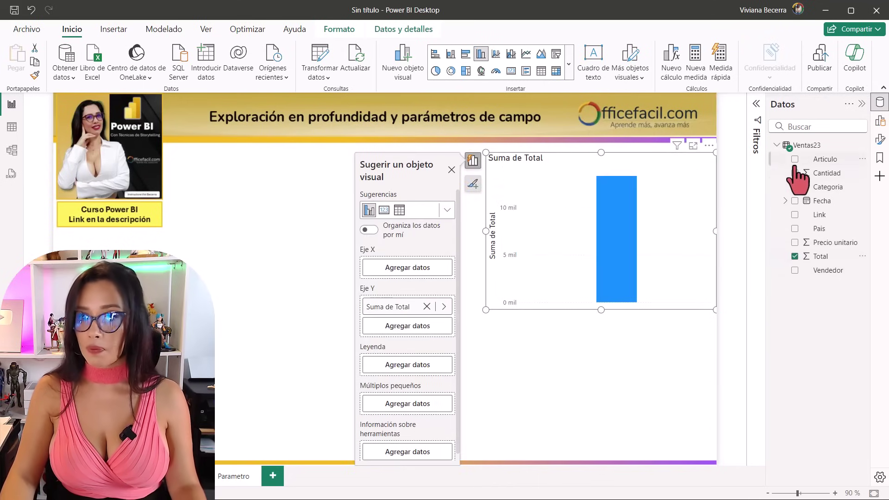
pyautogui.click(795, 228)
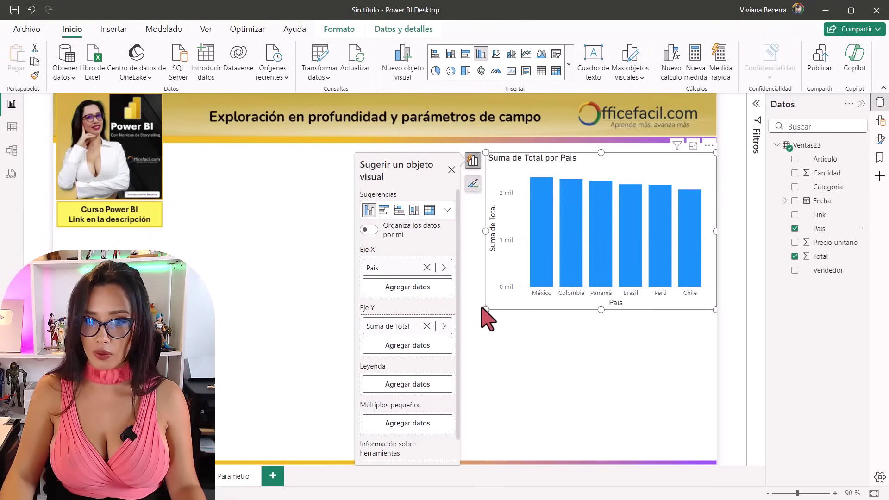
# Step: Turn on data labels and fine-tune the chart's size and position at upper right
pyautogui.moveTo(485, 304)
pyautogui.mouseDown()
pyautogui.moveTo(466, 272)
pyautogui.moveTo(454, 271)
pyautogui.mouseUp()
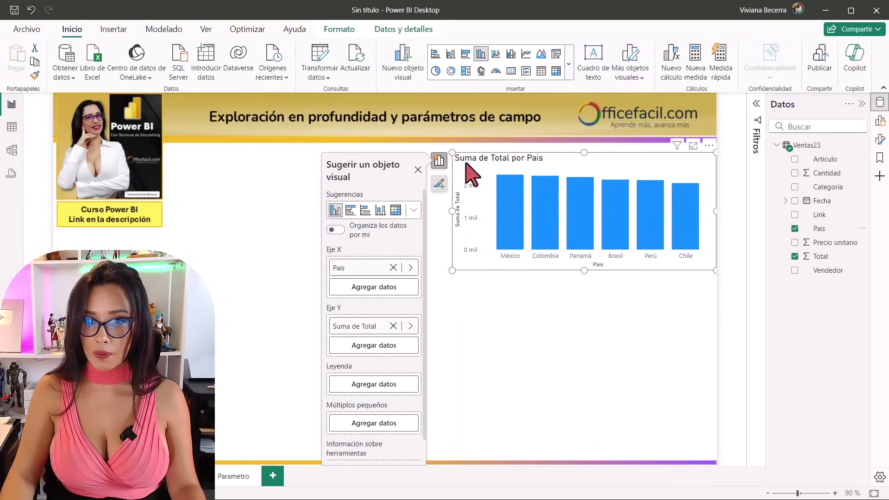
pyautogui.click(438, 183)
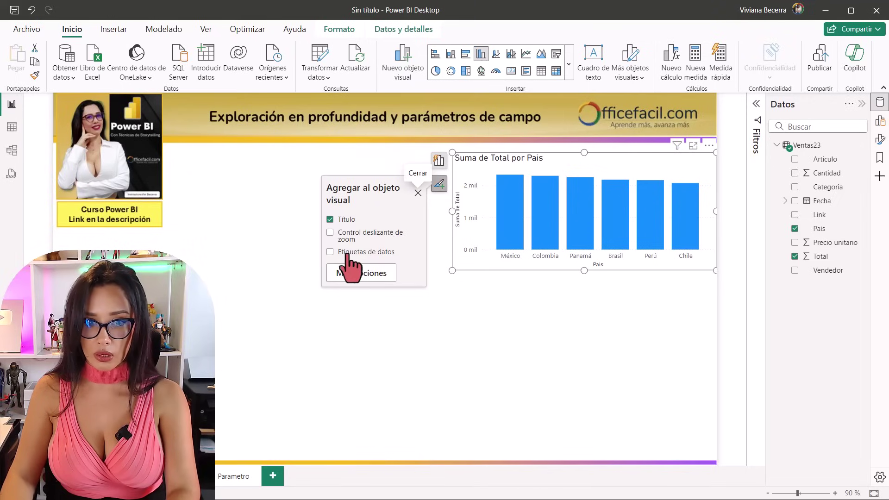
pyautogui.click(330, 251)
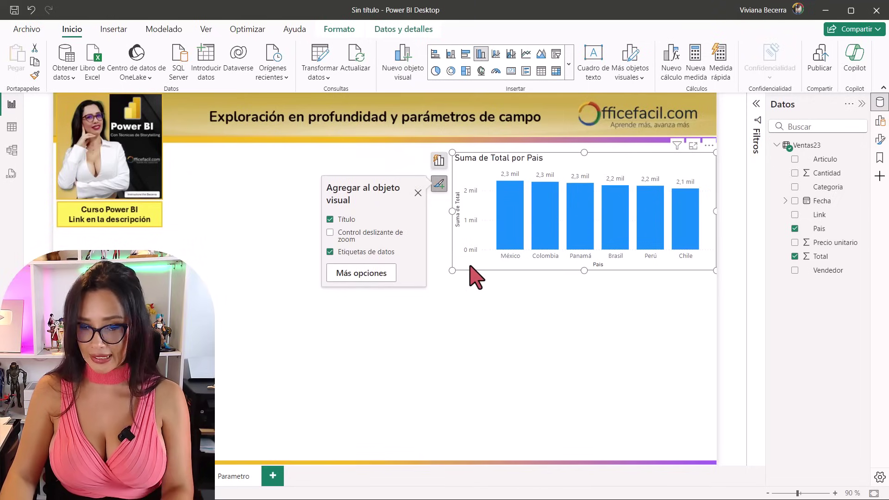
pyautogui.moveTo(452, 270); pyautogui.dragTo(433, 287)
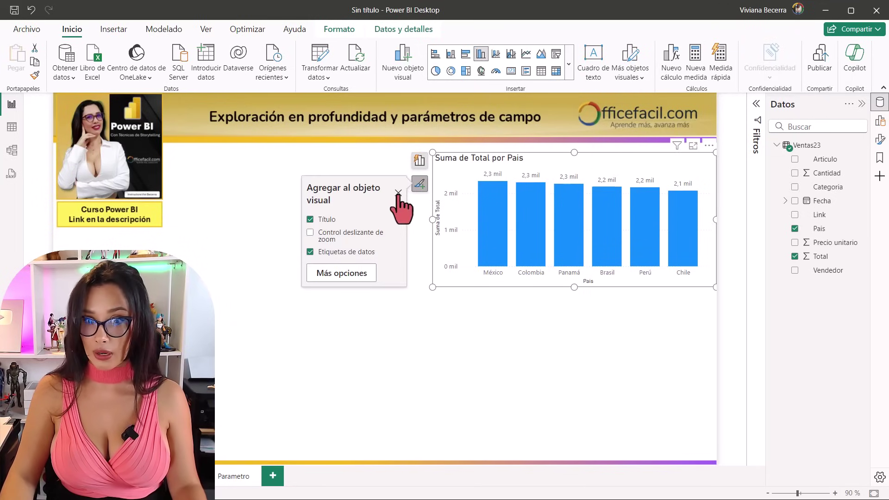
pyautogui.click(398, 194)
pyautogui.moveTo(628, 164)
pyautogui.mouseDown()
pyautogui.moveTo(616, 160)
pyautogui.moveTo(623, 156)
pyautogui.mouseUp()
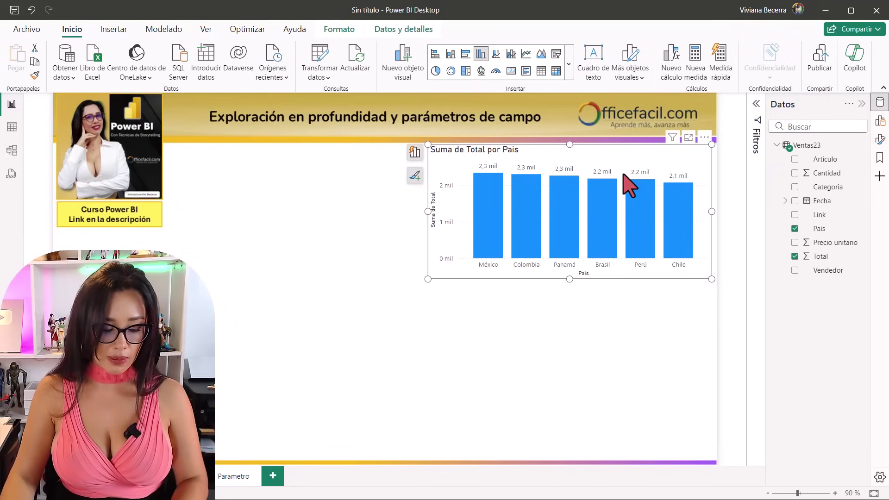
# Step: Duplicate the country chart and place the copy at the bottom-left, slightly narrowed
pyautogui.hotkey('ctrl', 'c')
pyautogui.hotkey('ctrl', 'v')
pyautogui.moveTo(627, 175); pyautogui.dragTo(249, 403)
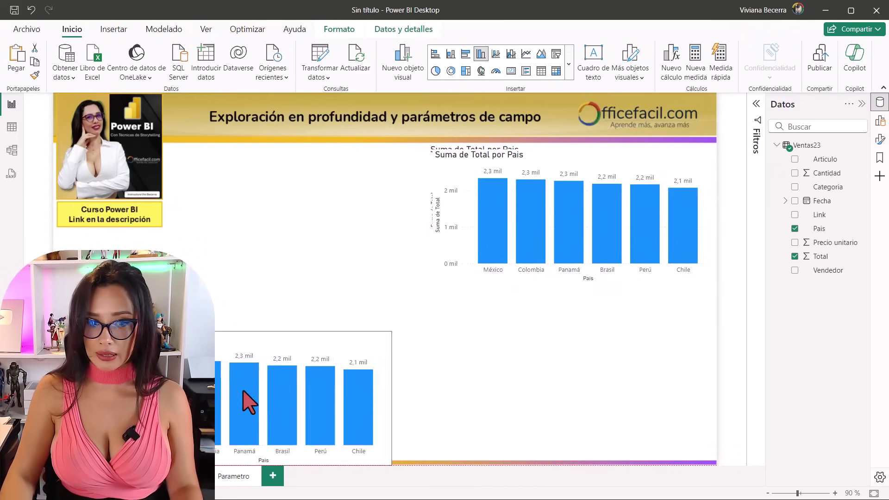
pyautogui.moveTo(407, 366); pyautogui.dragTo(401, 357)
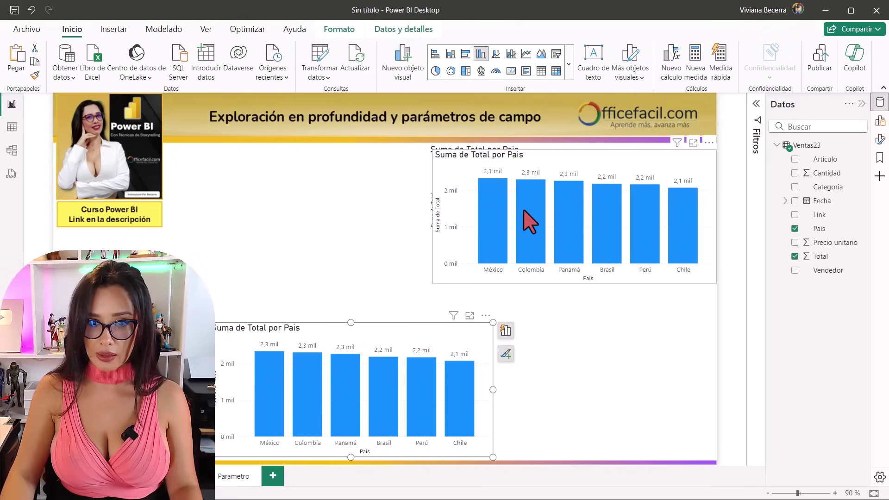
pyautogui.moveTo(492, 390); pyautogui.dragTo(476, 397)
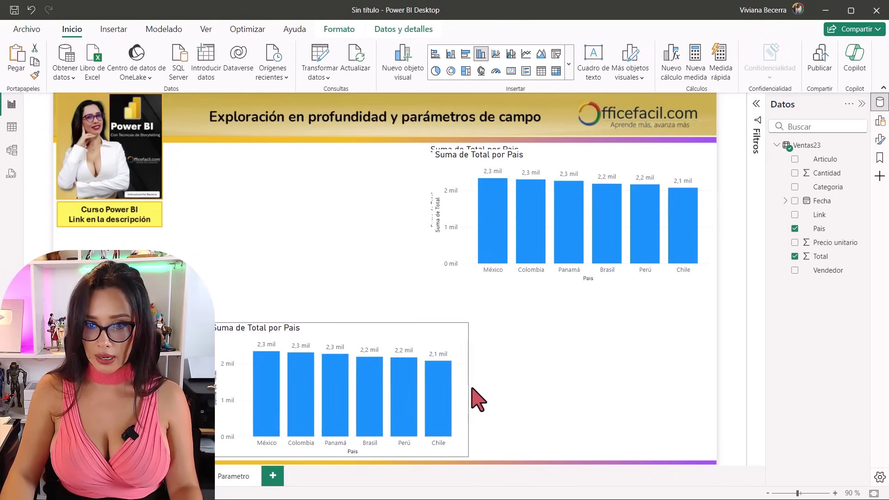
# Step: Add a second copy at the top-left and narrow the right chart so nothing overlaps
pyautogui.click(470, 252)
pyautogui.hotkey('ctrl', 'c')
pyautogui.hotkey('ctrl', 'v')
pyautogui.moveTo(470, 252)
pyautogui.mouseDown()
pyautogui.moveTo(298, 264)
pyautogui.moveTo(214, 248)
pyautogui.moveTo(236, 254)
pyautogui.mouseUp()
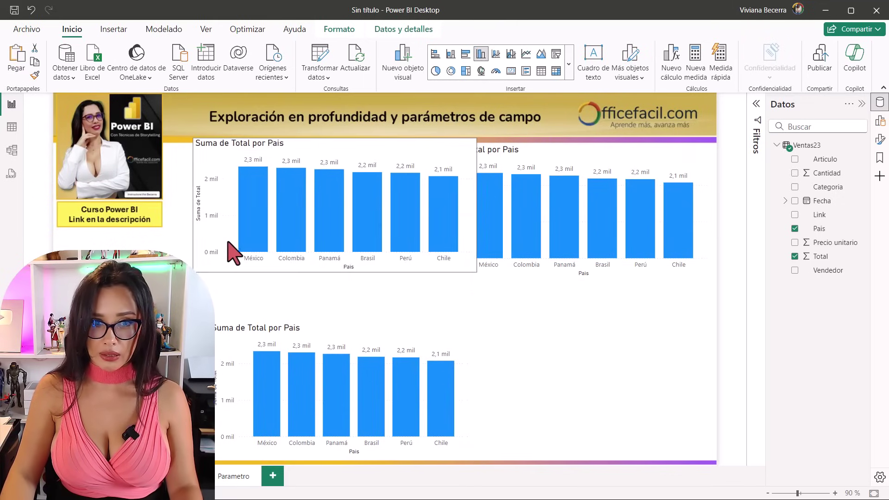
pyautogui.click(481, 267)
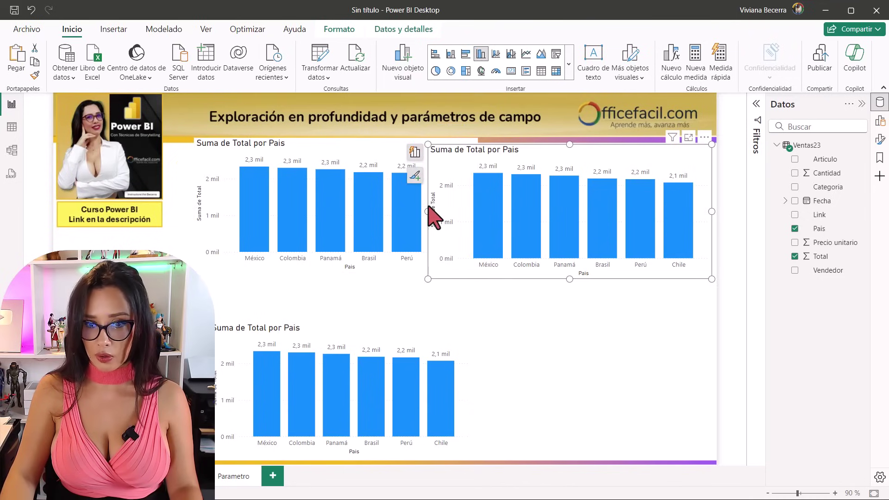
pyautogui.moveTo(439, 215); pyautogui.dragTo(483, 214)
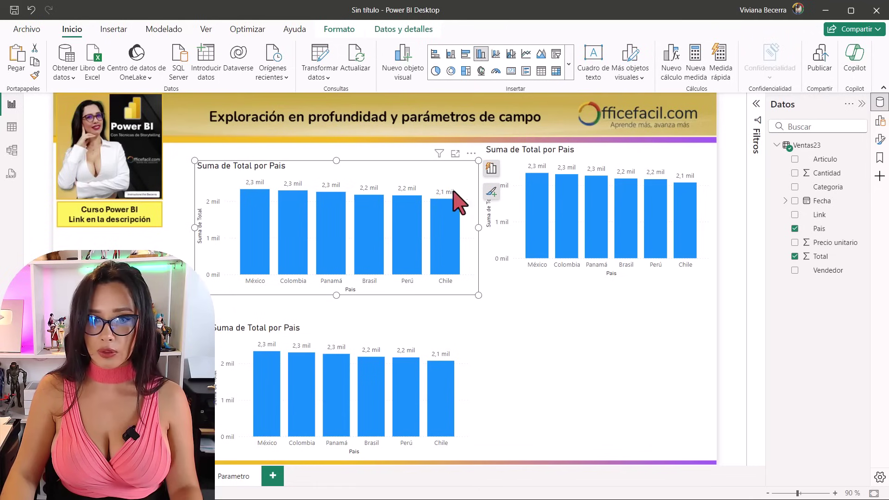
pyautogui.moveTo(457, 199); pyautogui.dragTo(461, 216)
pyautogui.moveTo(820, 229)
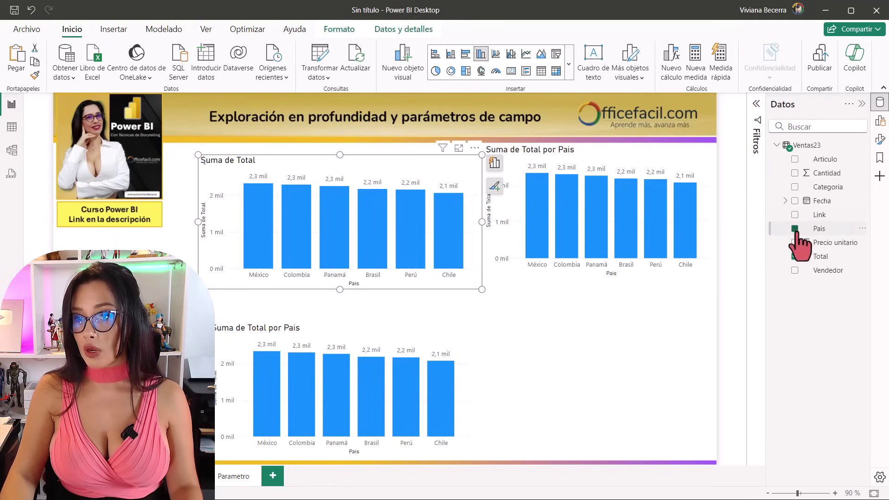
# Step: Replace Pais with Articulo on the top-left chart and with Categoria on the bottom-left chart
pyautogui.click(795, 229)
pyautogui.click(794, 159)
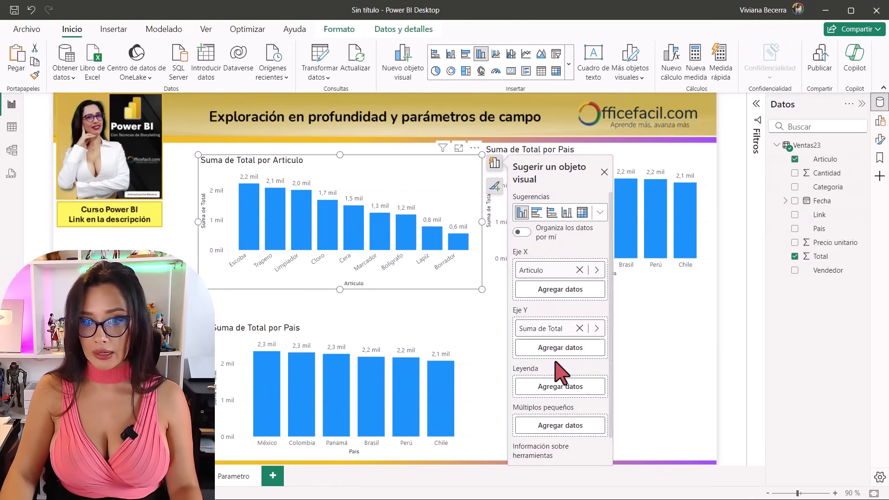
pyautogui.click(459, 345)
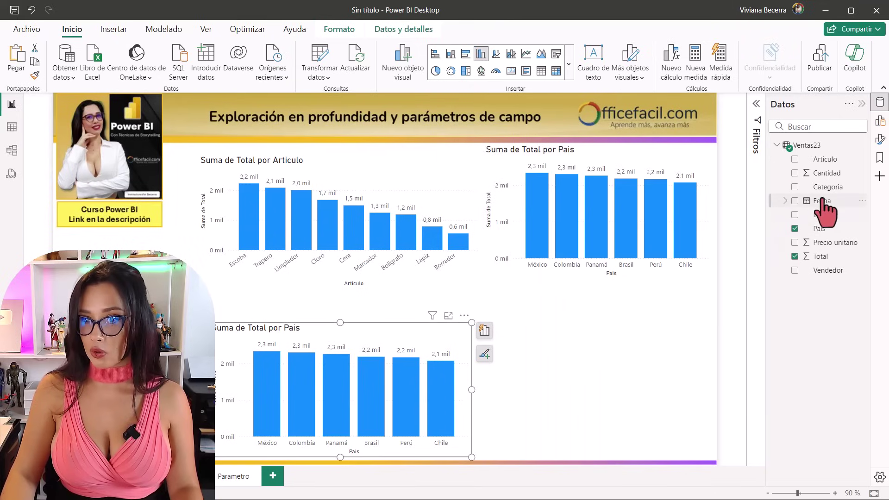
pyautogui.click(804, 222)
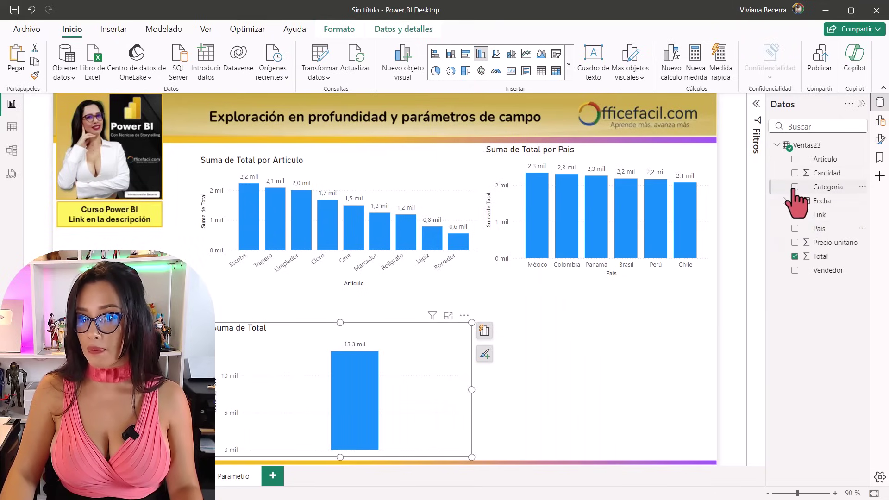
pyautogui.click(795, 188)
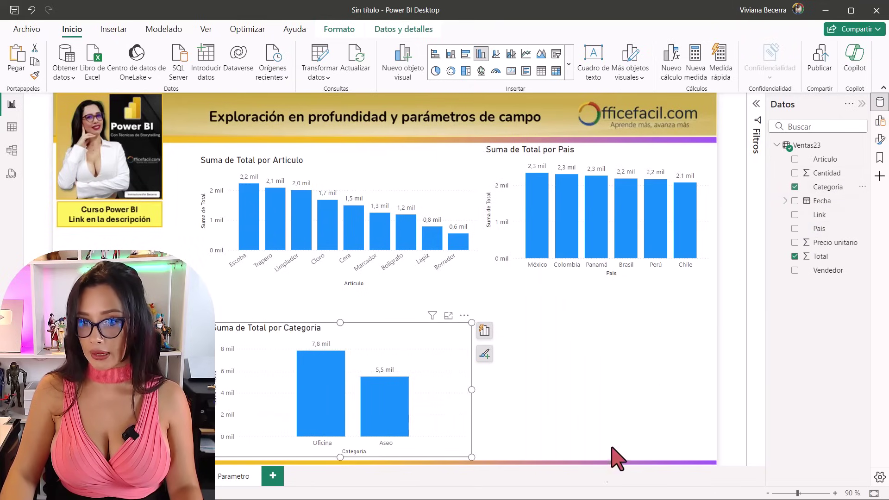
pyautogui.click(648, 332)
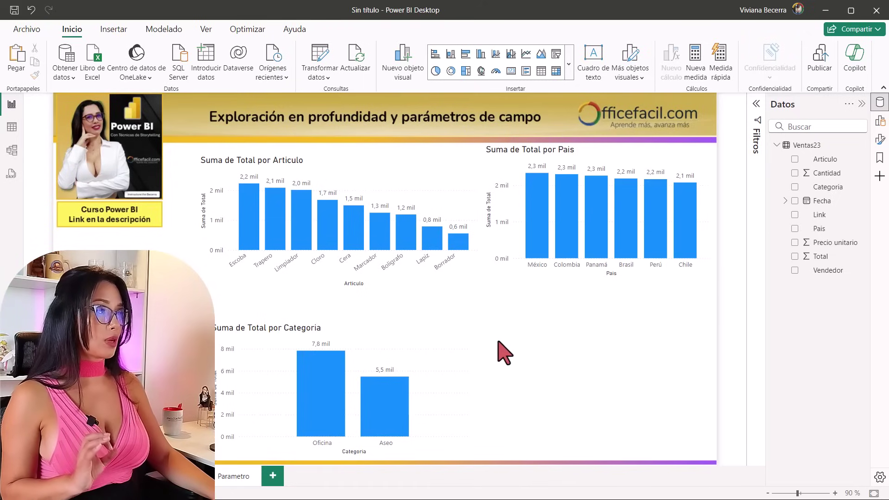
# Step: Add a new visual at lower right, size it, and tick Total to show a 13,30 mil card
pyautogui.click(511, 71)
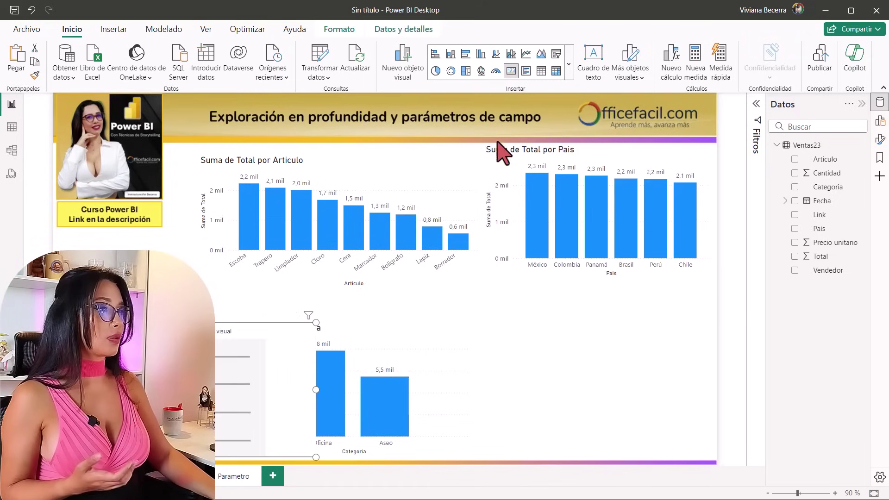
pyautogui.moveTo(276, 334); pyautogui.dragTo(673, 323)
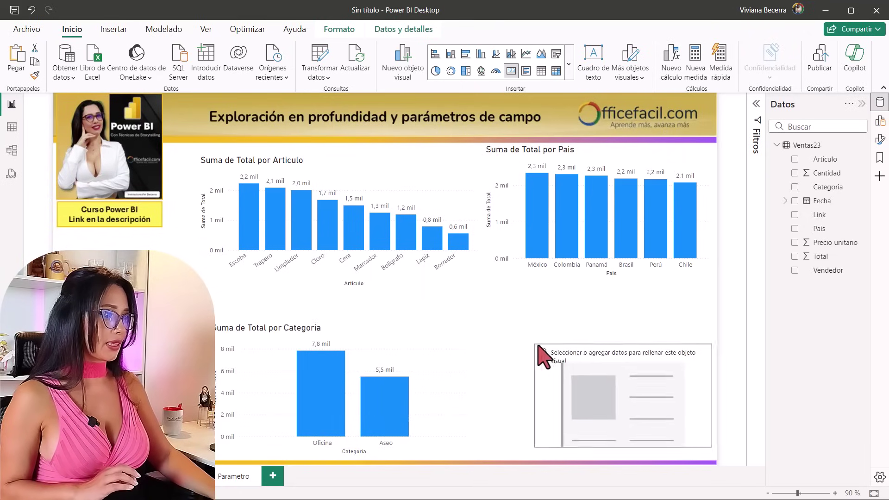
pyautogui.moveTo(449, 313); pyautogui.dragTo(544, 362)
pyautogui.click(795, 256)
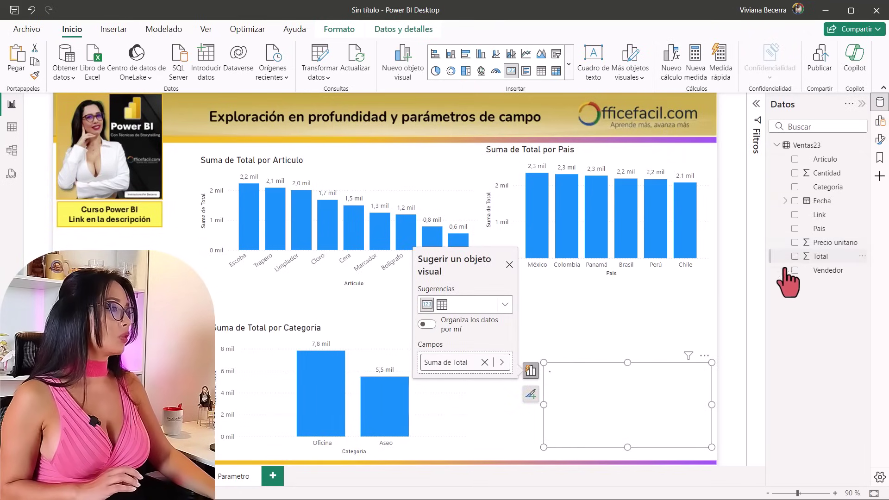
pyautogui.click(595, 347)
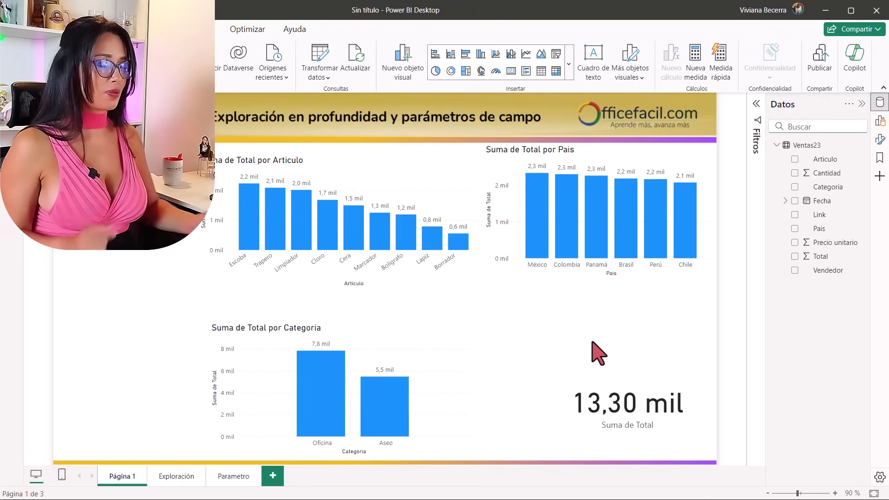
# Step: On the Exploración page, insert a clustered column chart and stretch it wide across the upper right
pyautogui.click(174, 479)
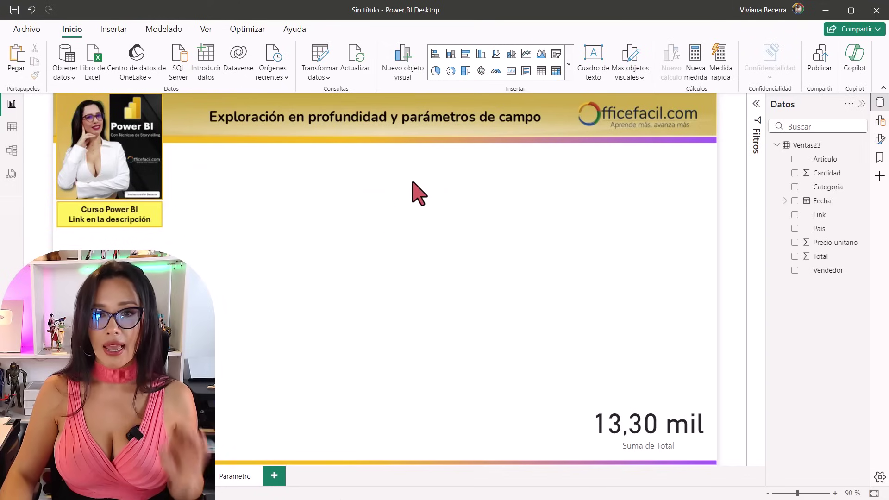
pyautogui.click(480, 53)
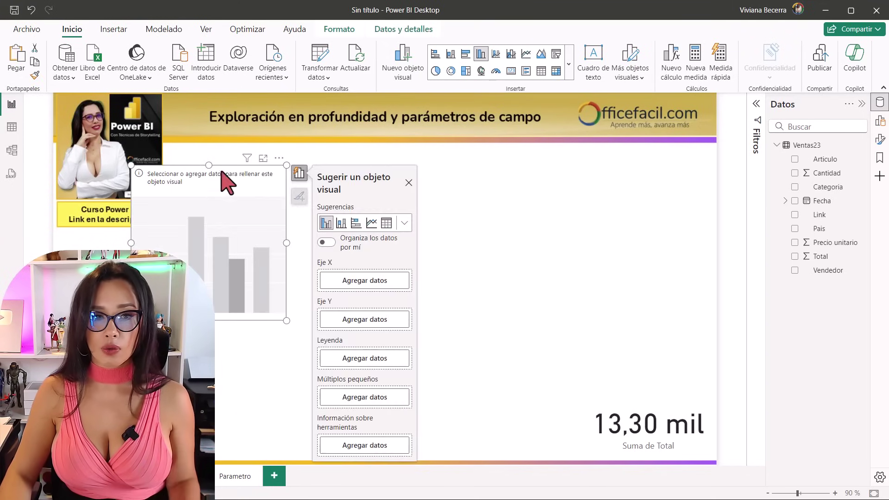
pyautogui.moveTo(292, 211); pyautogui.dragTo(644, 197)
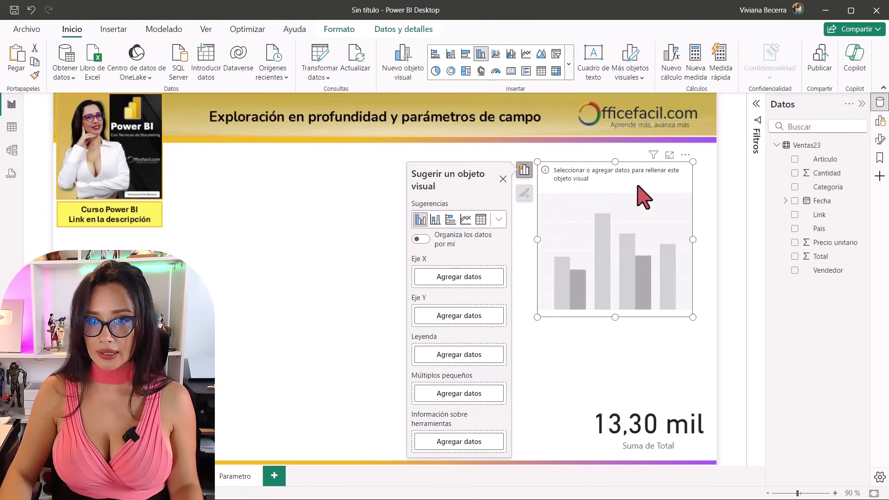
pyautogui.click(507, 329)
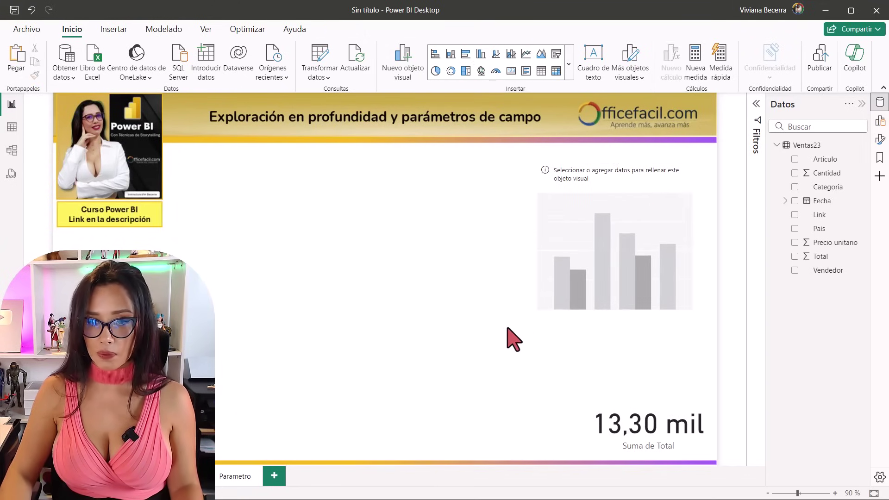
pyautogui.click(551, 250)
pyautogui.moveTo(537, 317); pyautogui.dragTo(366, 359)
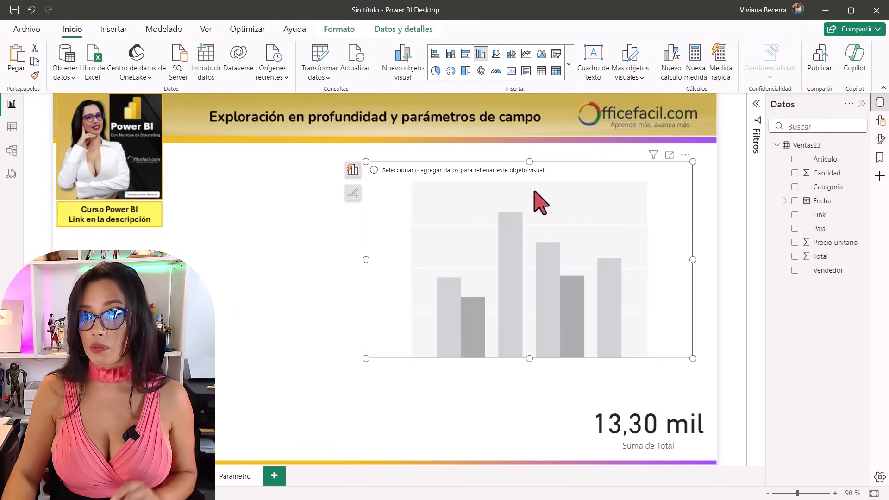
pyautogui.click(353, 171)
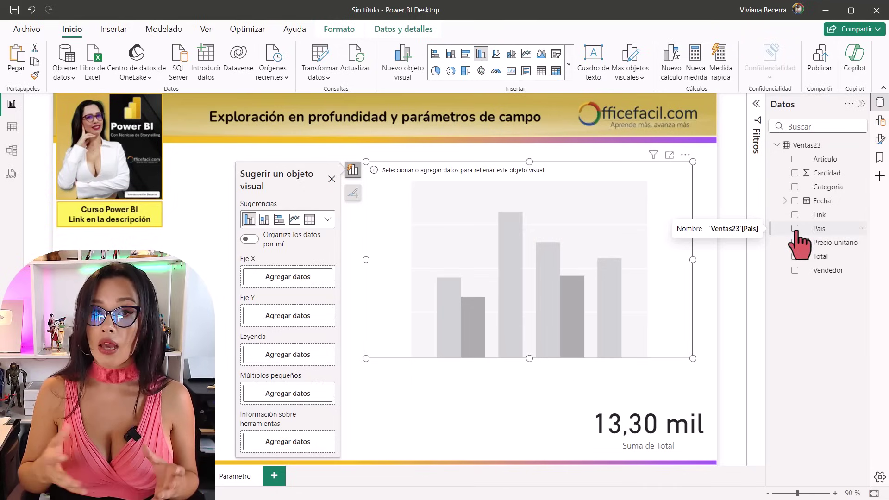
pyautogui.moveTo(819, 229)
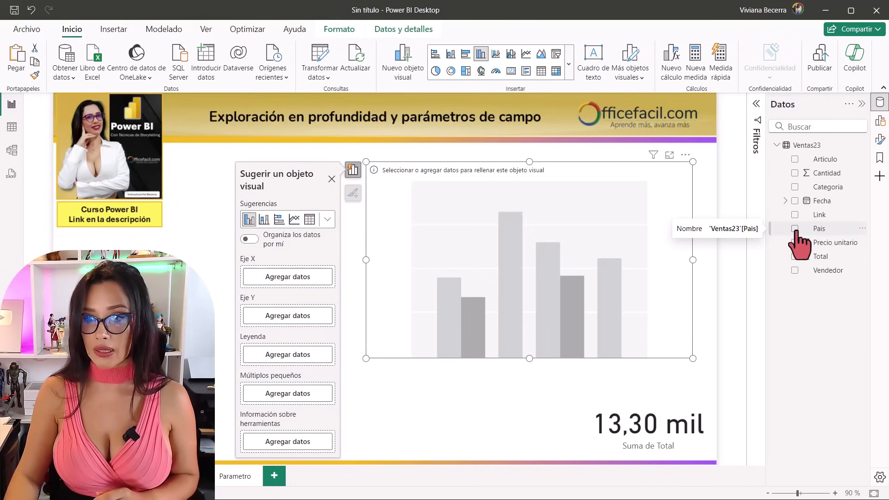
# Step: Build a Pais > Categoria > Articulo axis hierarchy and plot Suma de Total as values
pyautogui.click(795, 229)
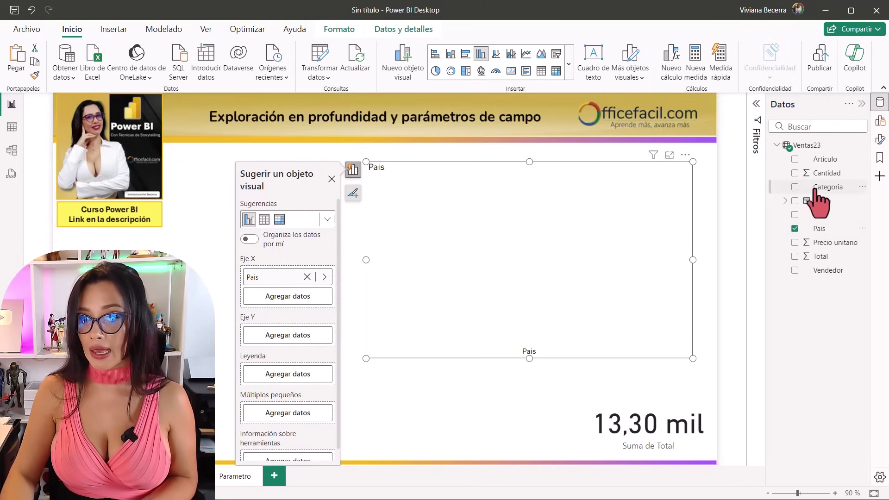
pyautogui.moveTo(822, 187); pyautogui.dragTo(307, 295)
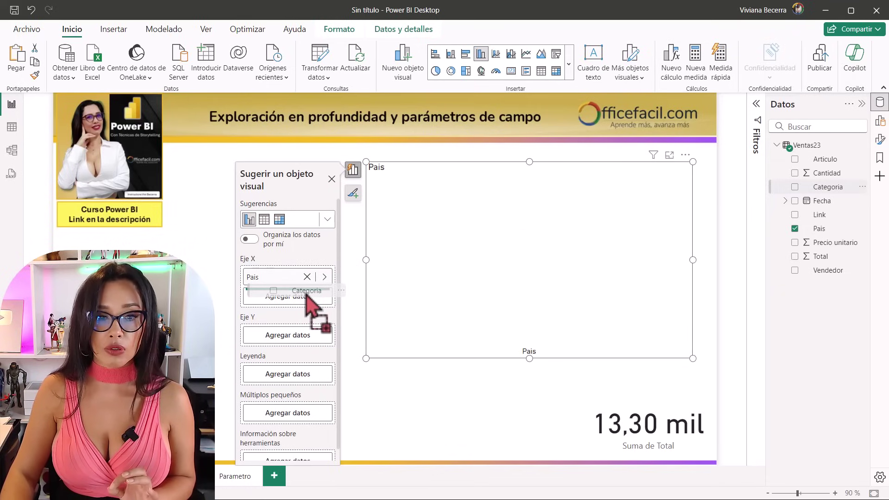
pyautogui.moveTo(306, 294); pyautogui.dragTo(304, 300)
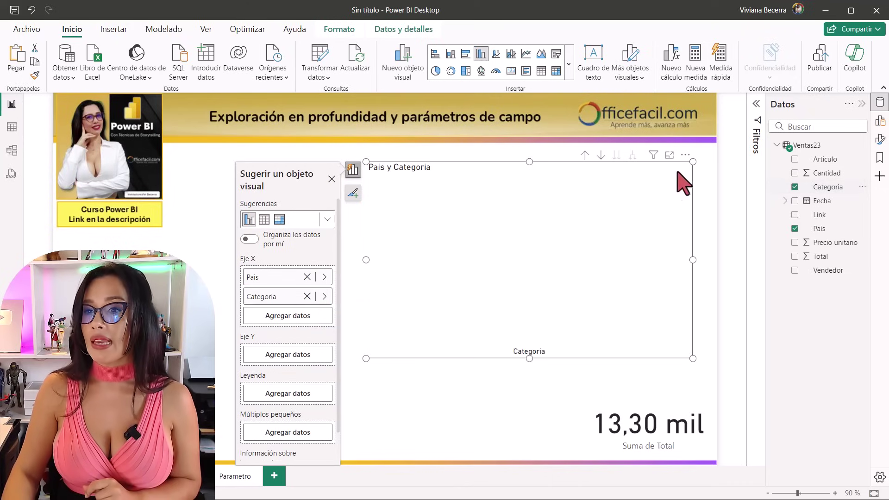
pyautogui.moveTo(826, 159)
pyautogui.mouseDown()
pyautogui.moveTo(245, 299)
pyautogui.moveTo(292, 314)
pyautogui.mouseUp()
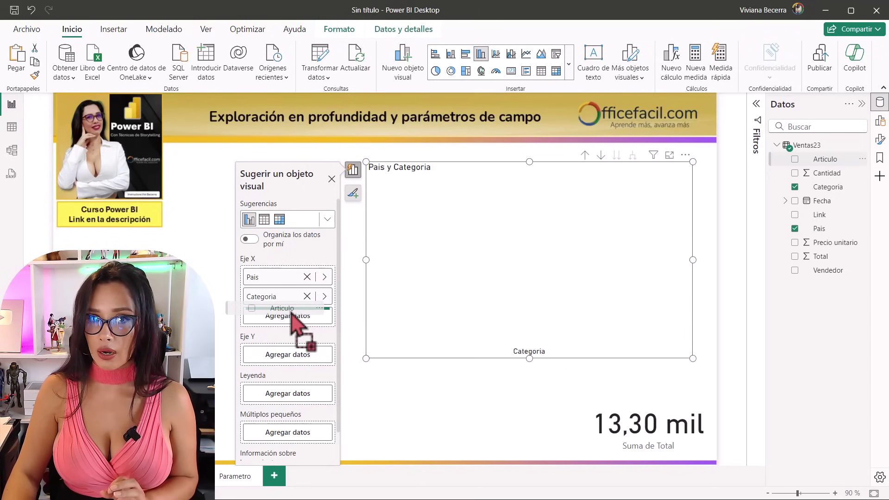
pyautogui.moveTo(292, 314); pyautogui.dragTo(292, 315)
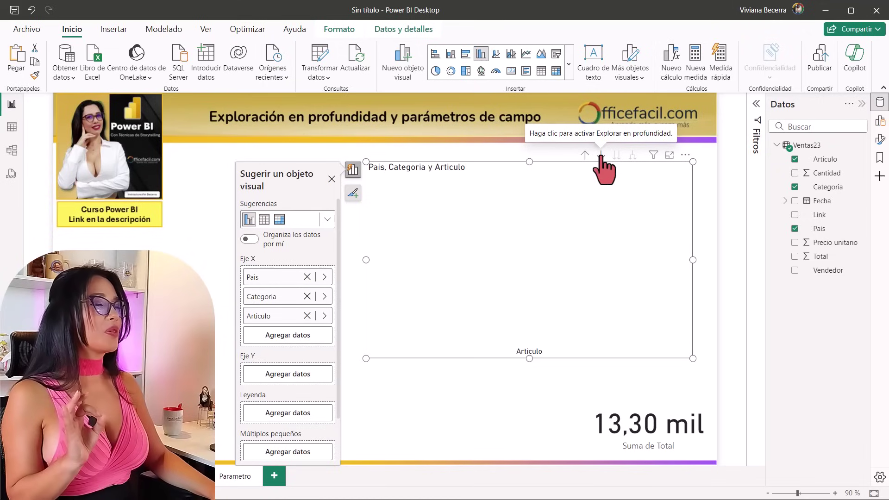
pyautogui.click(794, 256)
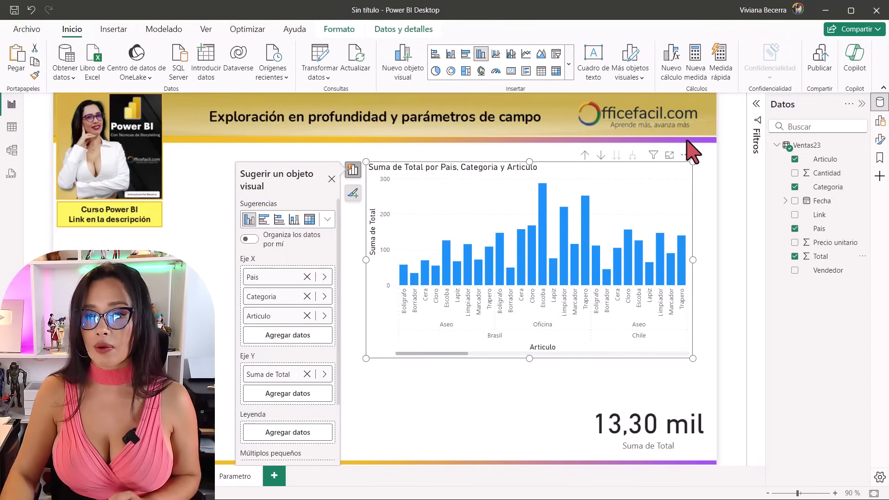
# Step: Turn on drill-down, then drill up twice to the Pais-only level
pyautogui.click(601, 156)
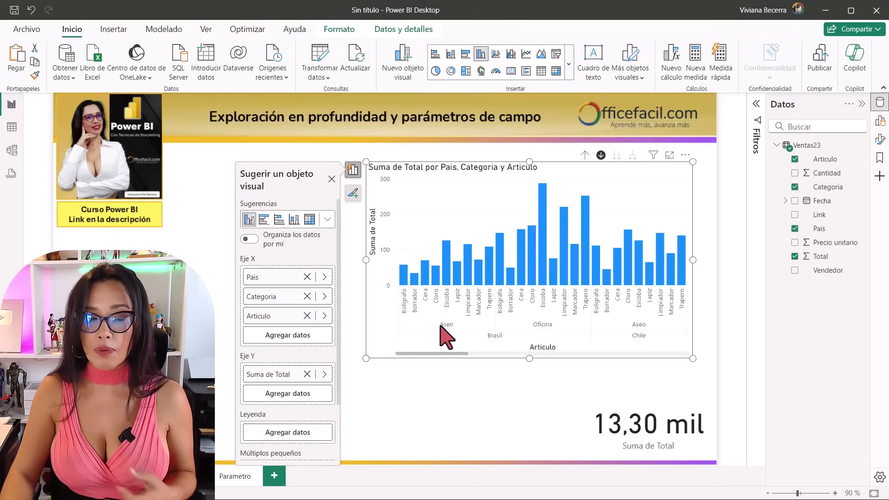
pyautogui.click(586, 157)
pyautogui.click(586, 156)
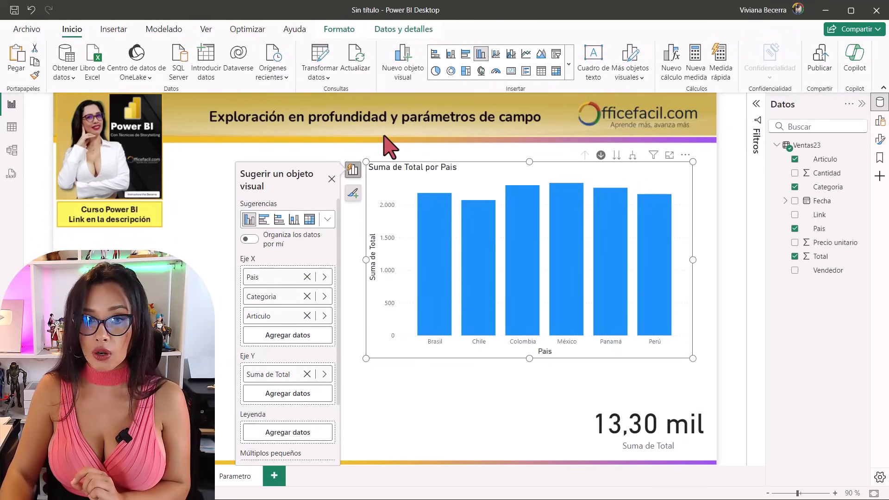
# Step: Enable Etiquetas de datos on the chart, then drill into Colombia's categories
pyautogui.click(353, 193)
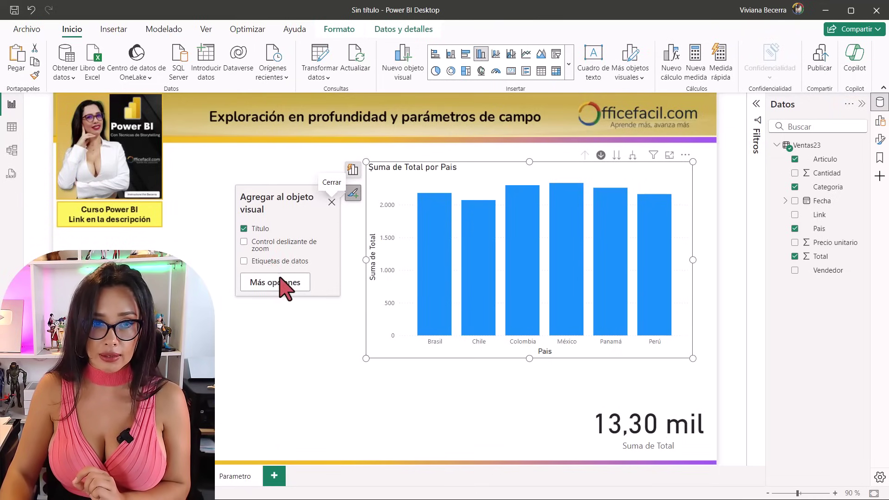
pyautogui.click(282, 261)
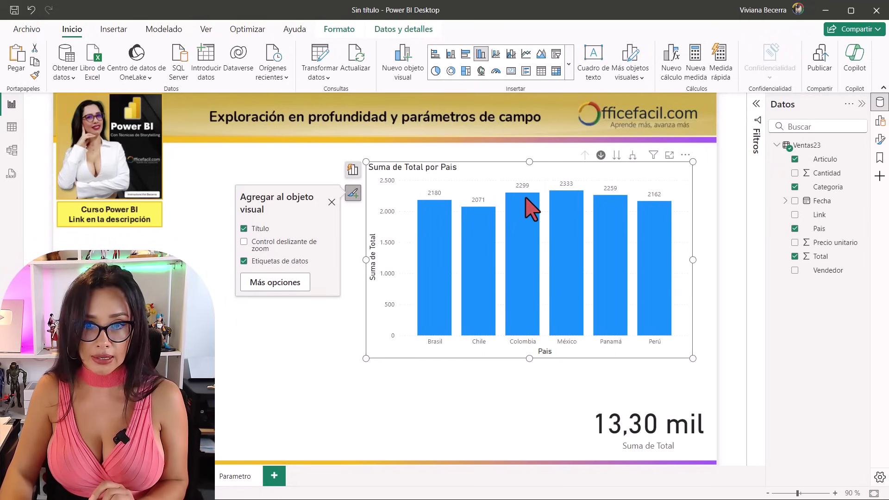
pyautogui.moveTo(522, 264)
pyautogui.click(525, 217)
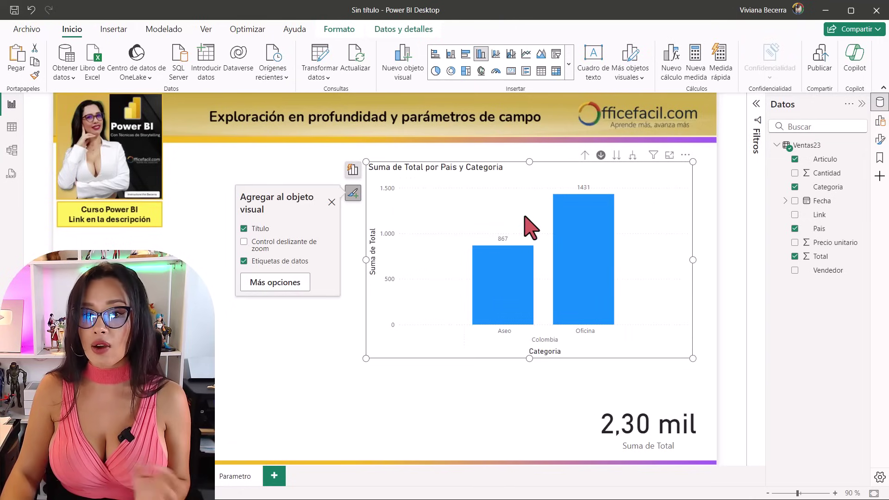
pyautogui.moveTo(503, 284)
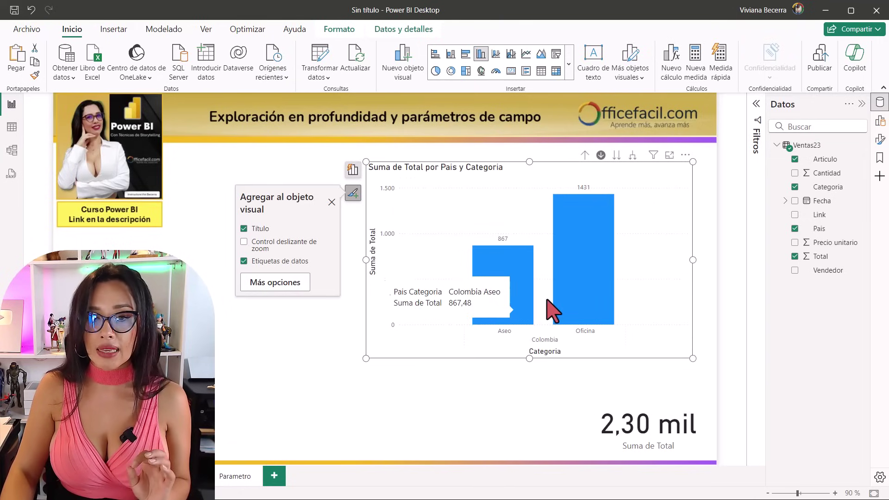
# Step: Restore the chart's field wells and drill into Colombia's Aseo articles
pyautogui.click(353, 169)
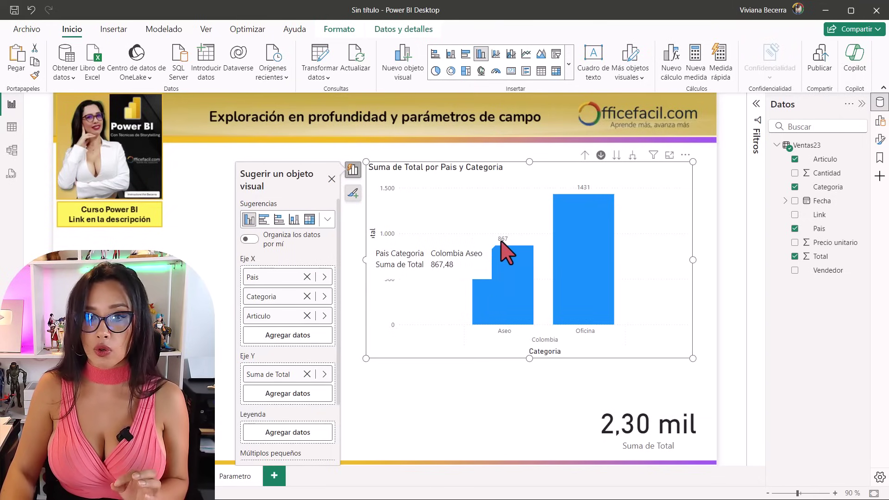
pyautogui.click(501, 278)
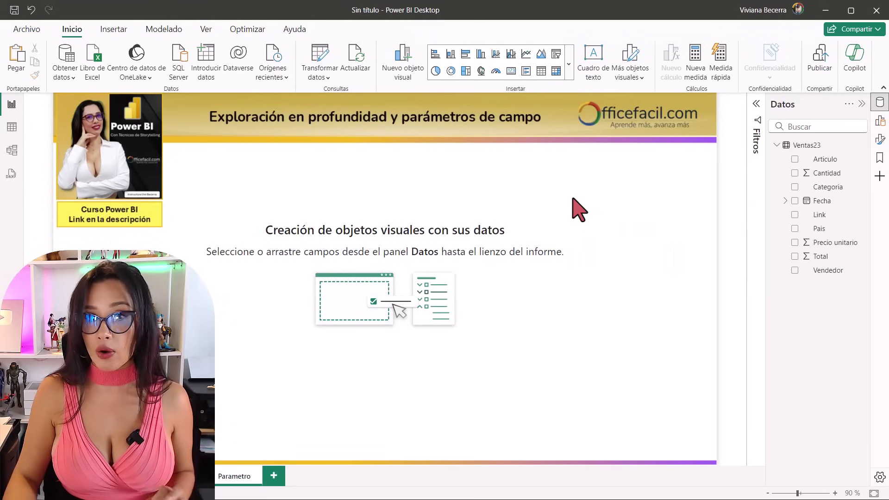
# Step: Insert a clustered column chart on the blank page, move it right and widen it leftward
pyautogui.click(482, 54)
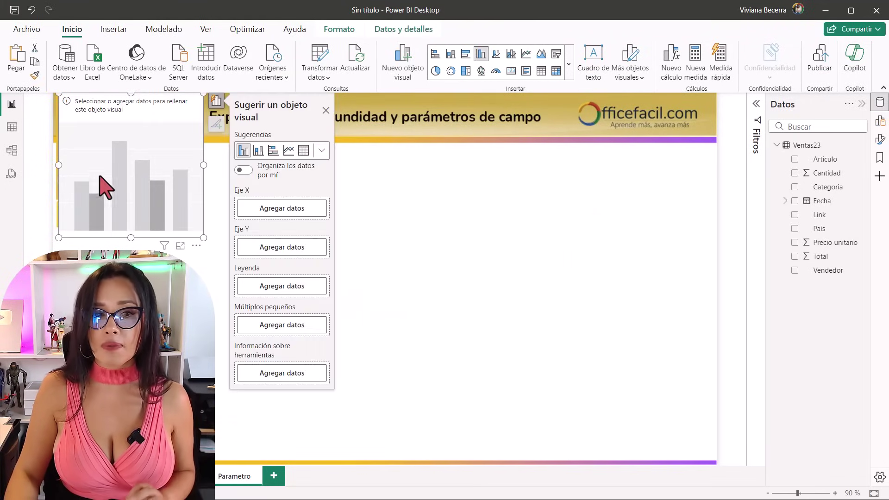
pyautogui.moveTo(138, 116); pyautogui.dragTo(631, 197)
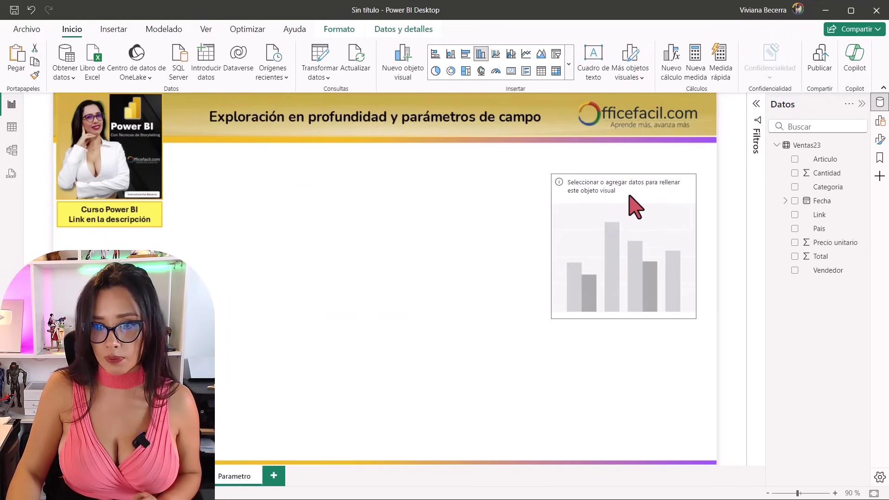
pyautogui.moveTo(552, 319); pyautogui.dragTo(381, 334)
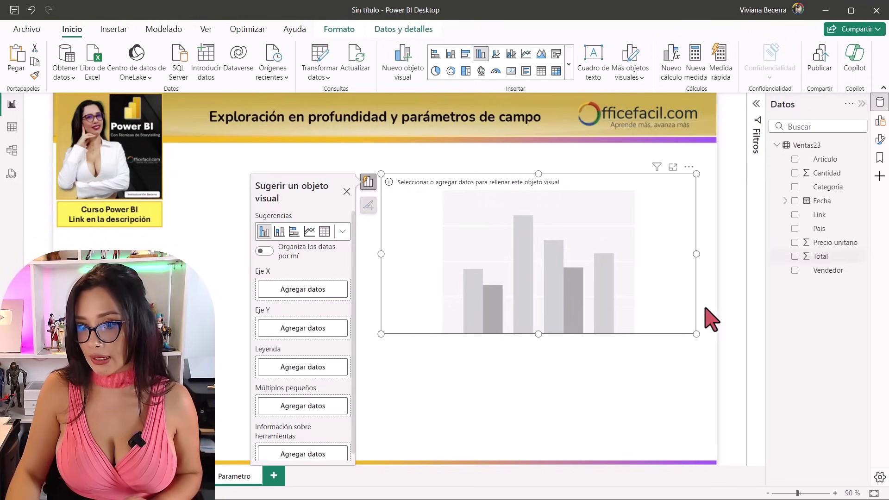
pyautogui.click(566, 415)
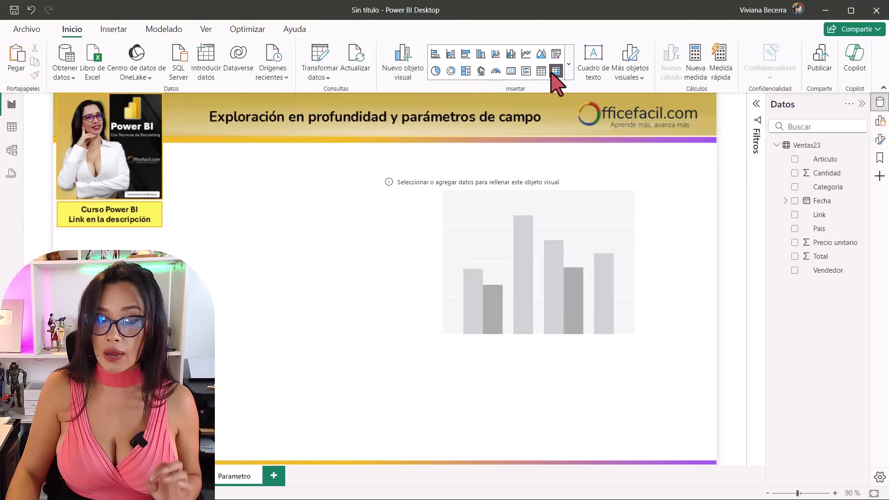
# Step: Add a card below the chart showing Suma de Total of 13,30 mil, then reselect the chart
pyautogui.click(513, 72)
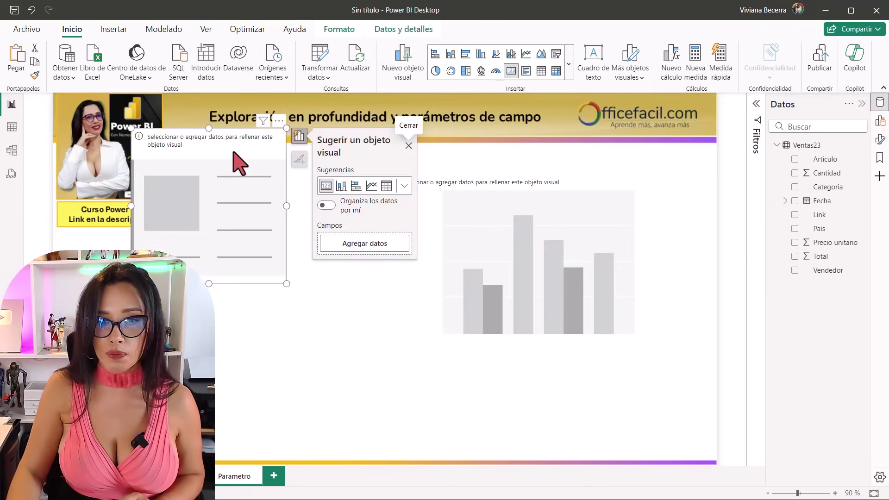
pyautogui.moveTo(248, 188); pyautogui.dragTo(646, 387)
pyautogui.moveTo(535, 311); pyautogui.dragTo(585, 412)
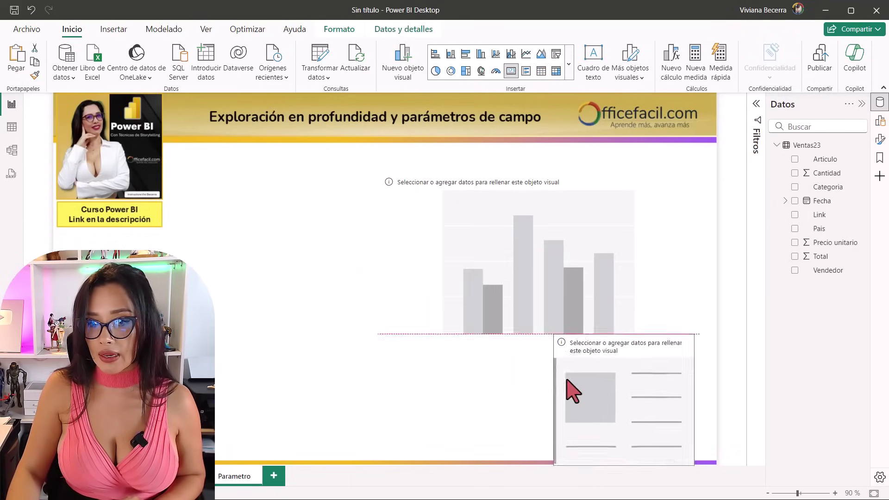
pyautogui.moveTo(596, 445); pyautogui.dragTo(590, 411)
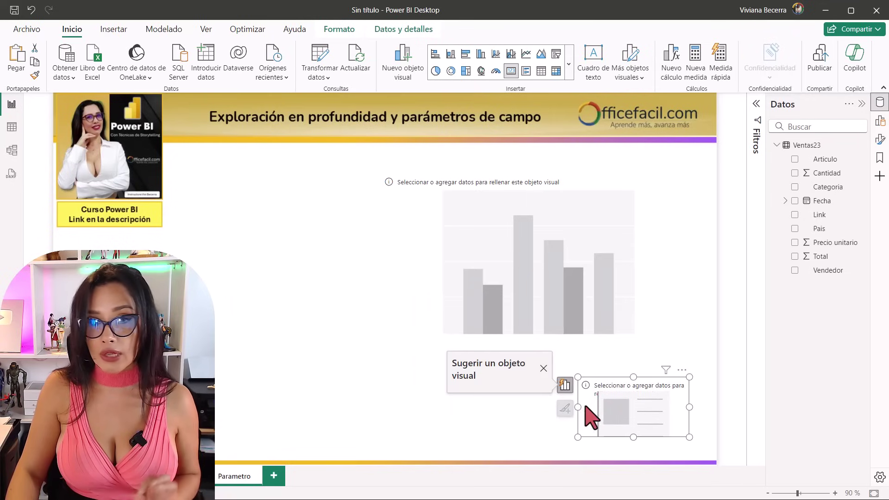
pyautogui.click(795, 256)
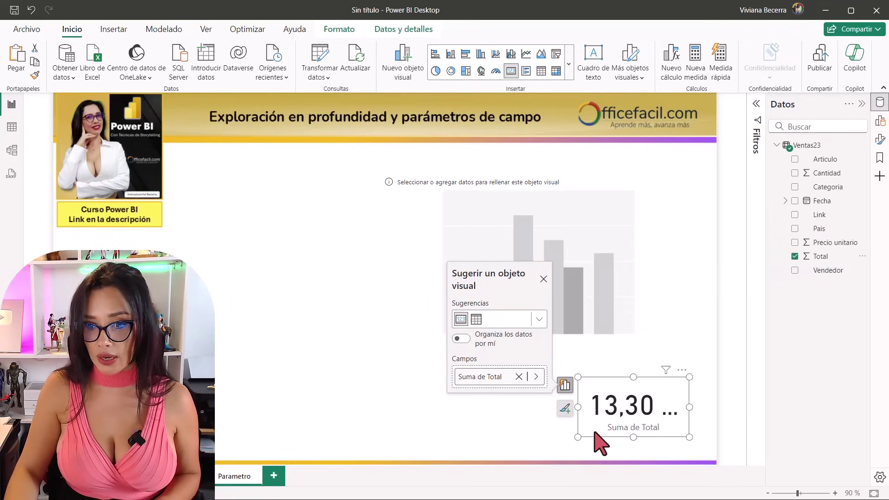
pyautogui.click(524, 429)
pyautogui.click(602, 297)
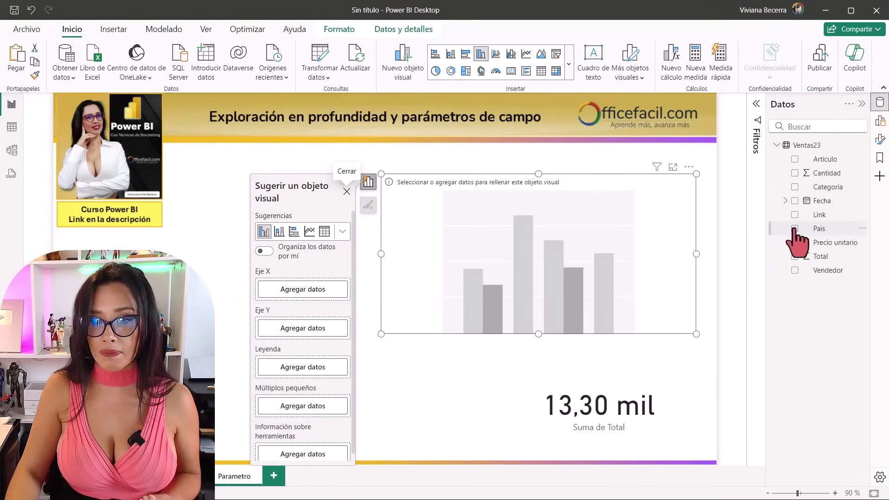
# Step: Plot the sum of Total by Pais in the column chart, then switch to the Modelado ribbon
pyautogui.click(794, 229)
pyautogui.click(795, 257)
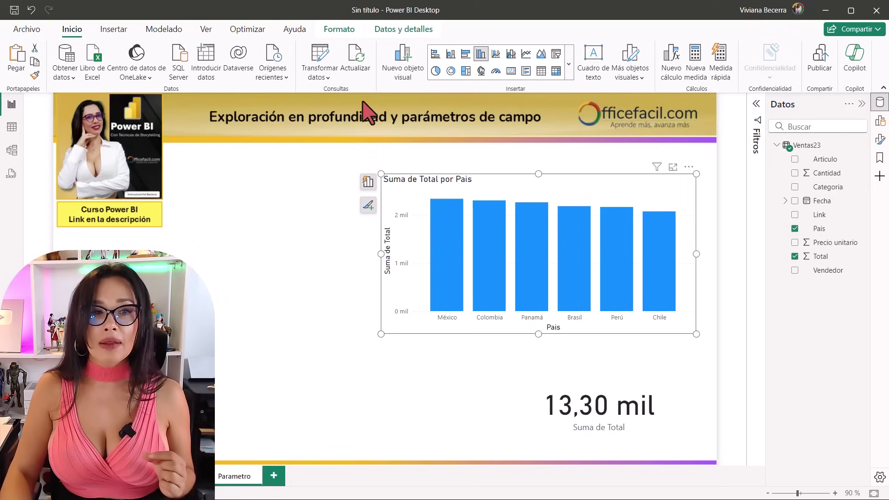
pyautogui.click(164, 30)
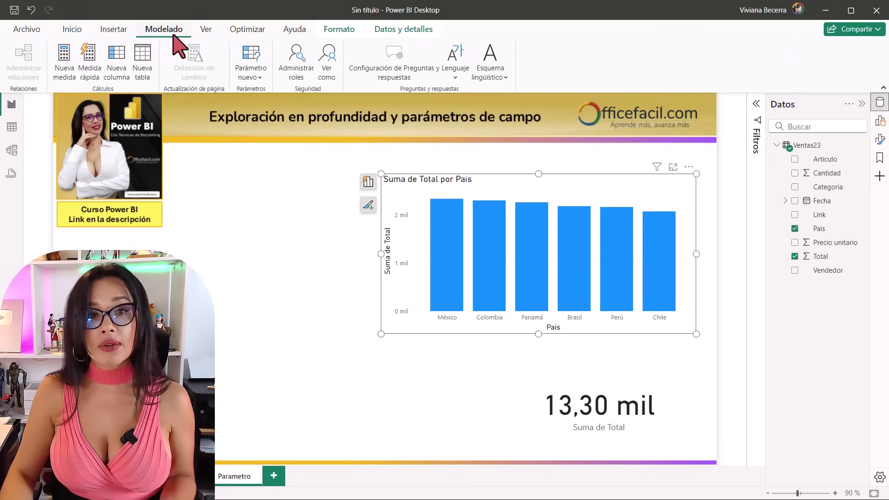
# Step: Start a new parameter from the Parámetro nuevo menu
pyautogui.click(250, 77)
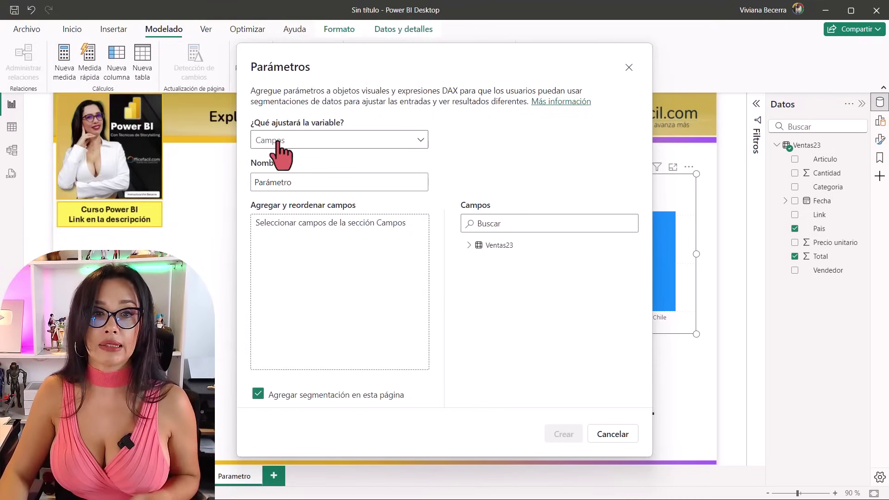
# Step: Create a Campos parameter from Ventas23's Pais, Categoria and Articulo fields, keeping the slicer option
pyautogui.click(316, 140)
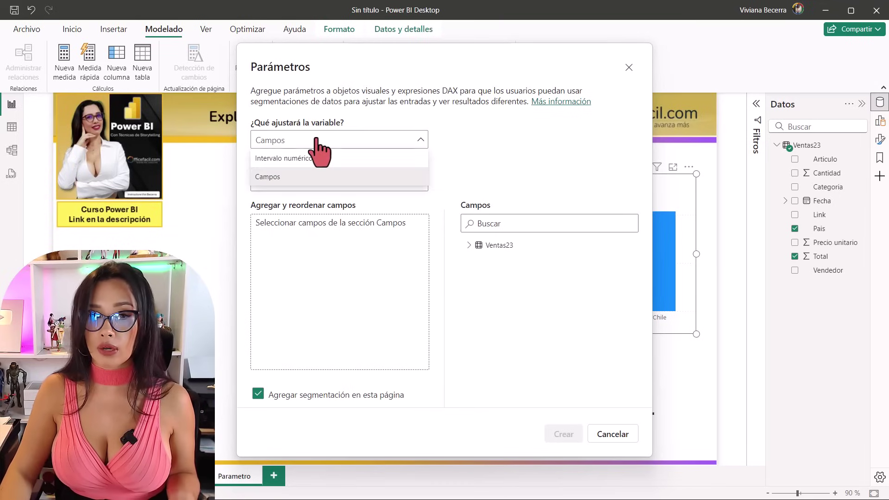
pyautogui.click(308, 177)
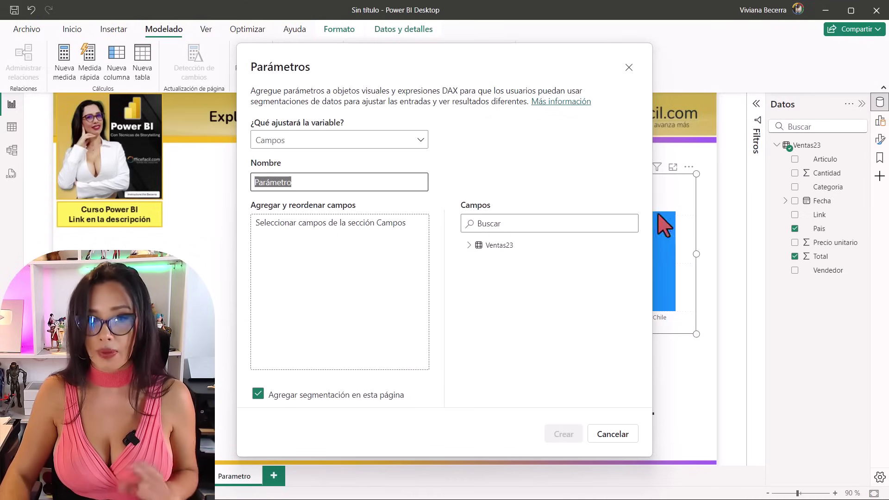
pyautogui.click(469, 245)
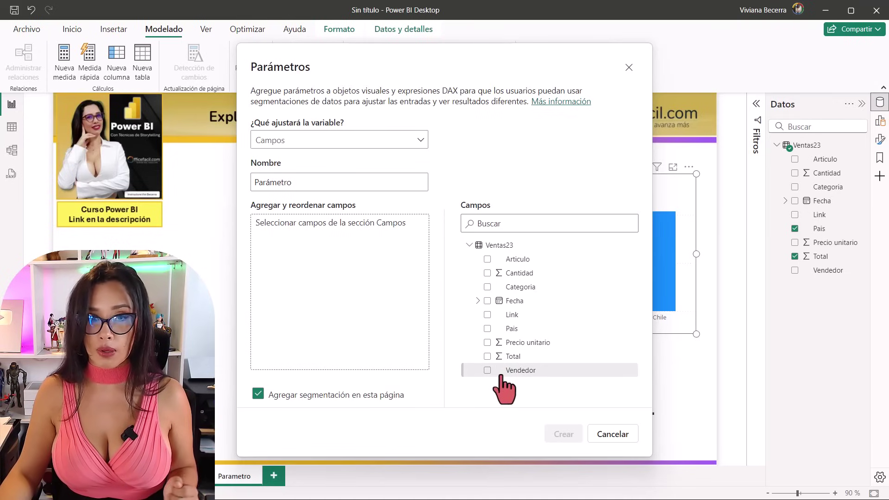
pyautogui.click(487, 329)
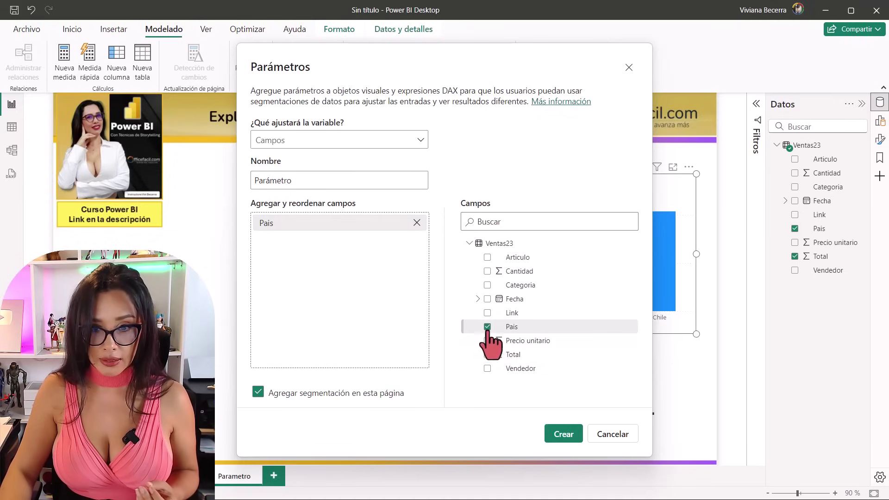
pyautogui.click(487, 285)
pyautogui.click(487, 257)
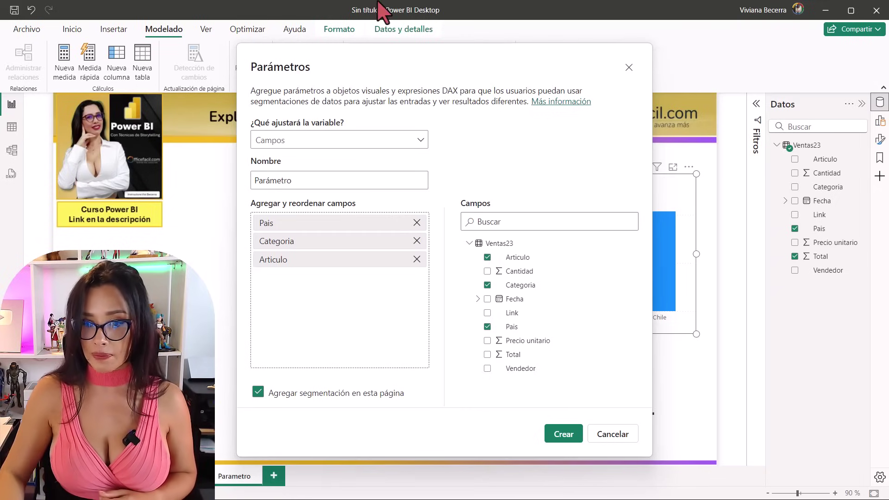
pyautogui.click(564, 436)
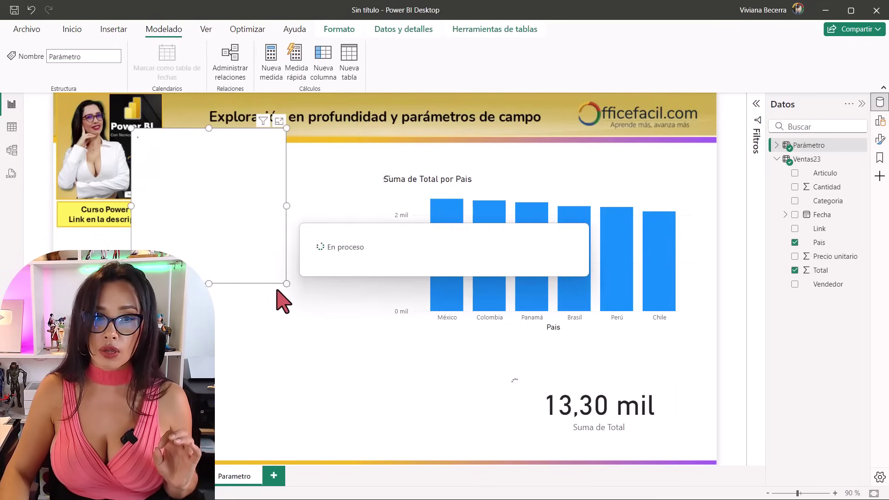
# Step: Move and resize the Parámetro slicer to sit left of the total card
pyautogui.moveTo(179, 139); pyautogui.dragTo(417, 366)
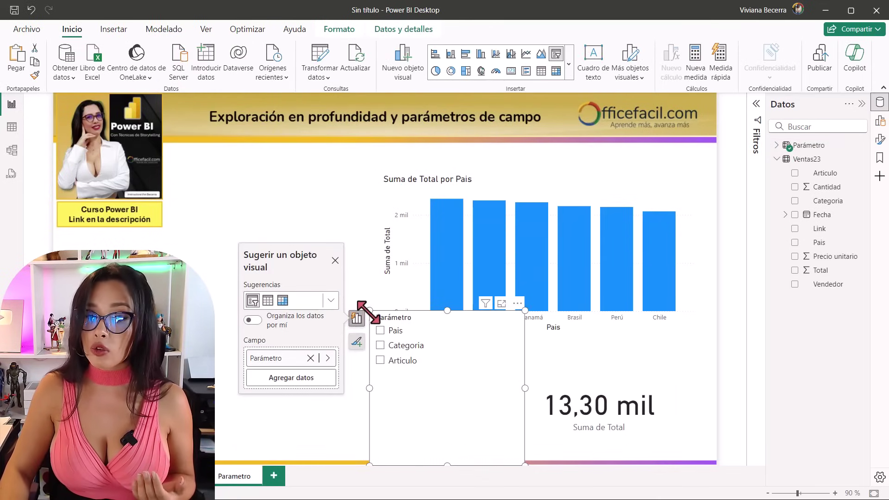
pyautogui.moveTo(368, 313); pyautogui.dragTo(356, 393)
pyautogui.moveTo(469, 453); pyautogui.dragTo(469, 417)
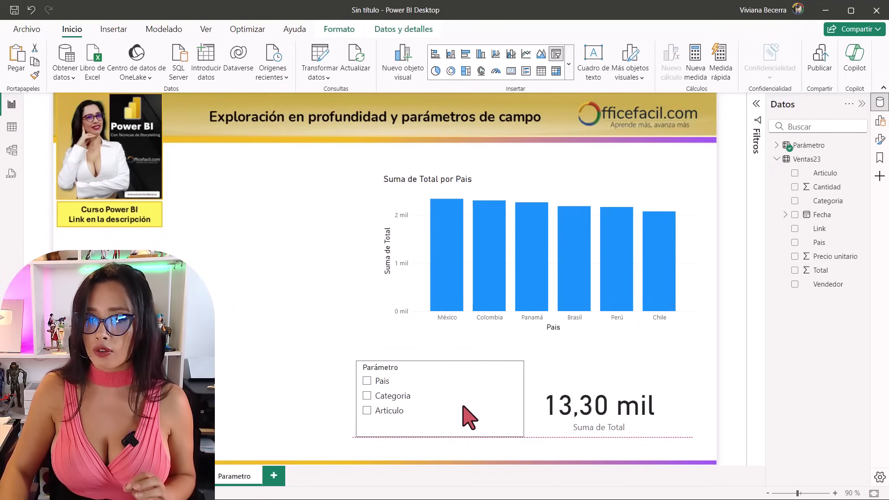
pyautogui.click(458, 428)
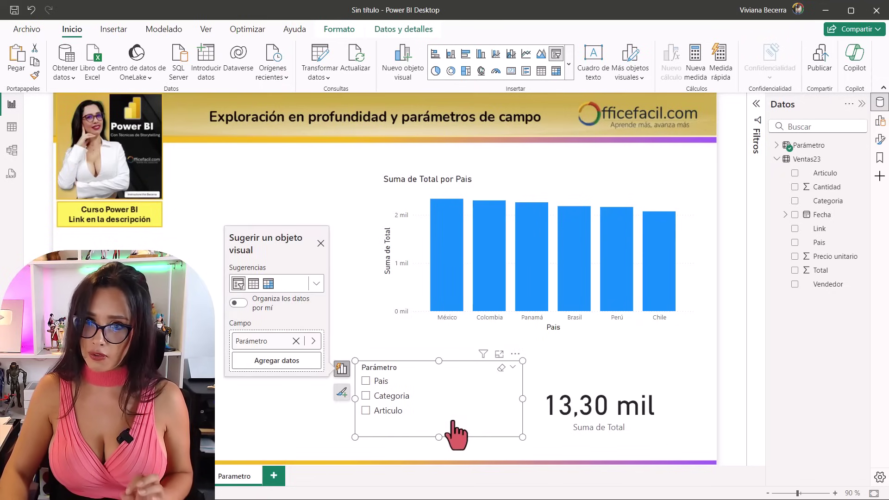
# Step: Turn the slicer into a widened button slicer and try the Pais, Categoria and Articulo buttons
pyautogui.click(572, 64)
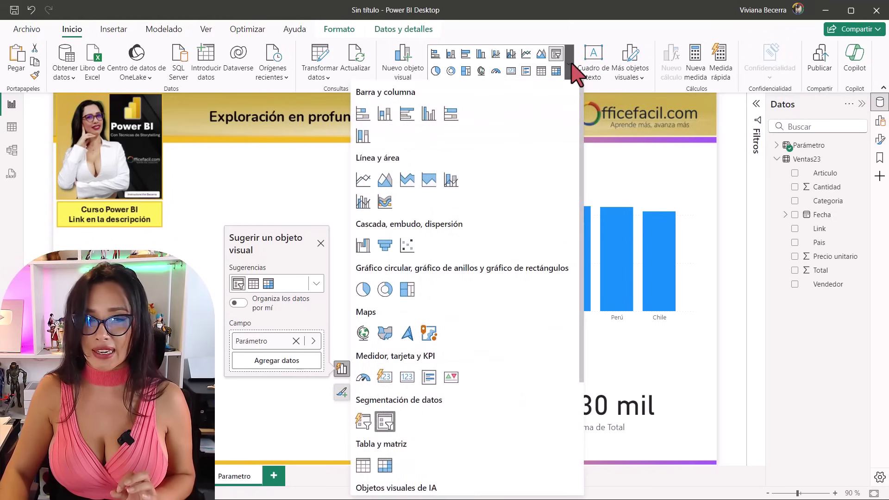
pyautogui.click(368, 432)
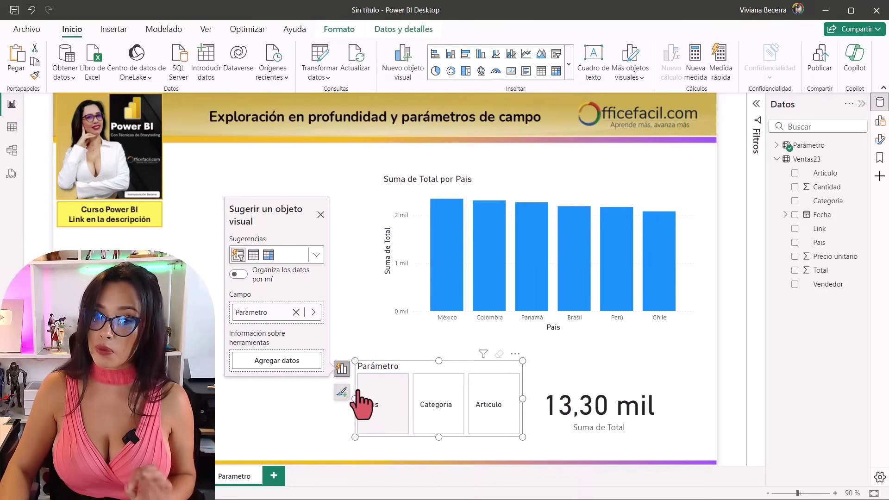
pyautogui.moveTo(355, 399); pyautogui.dragTo(338, 399)
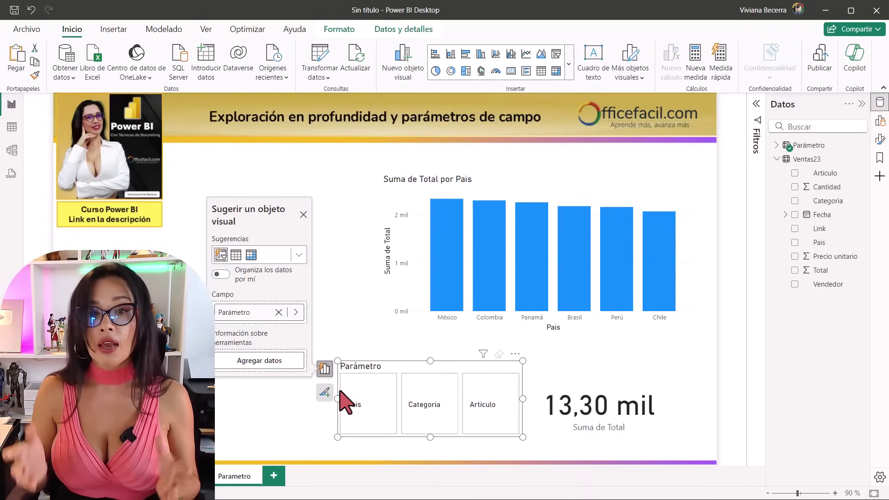
pyautogui.click(366, 403)
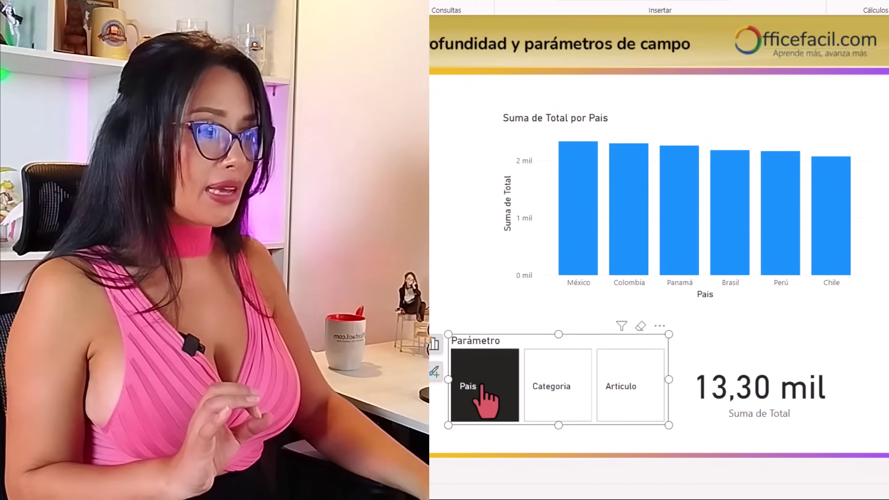
pyautogui.click(482, 387)
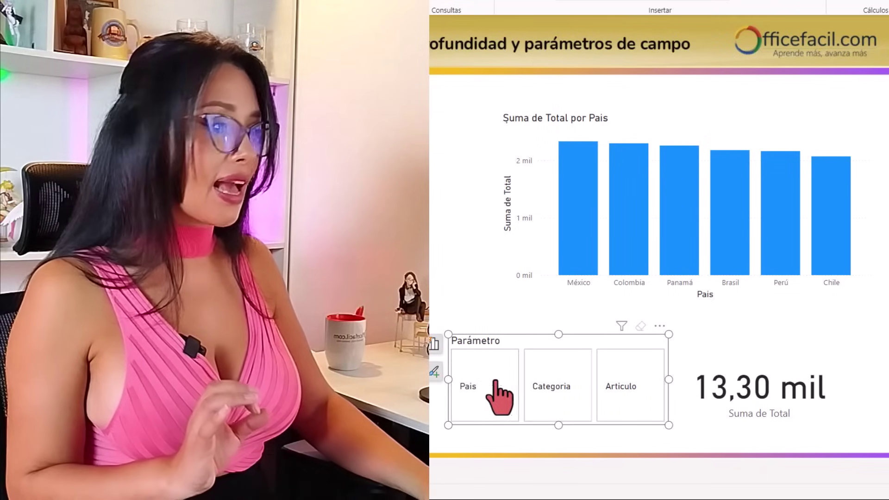
pyautogui.click(549, 387)
pyautogui.click(621, 389)
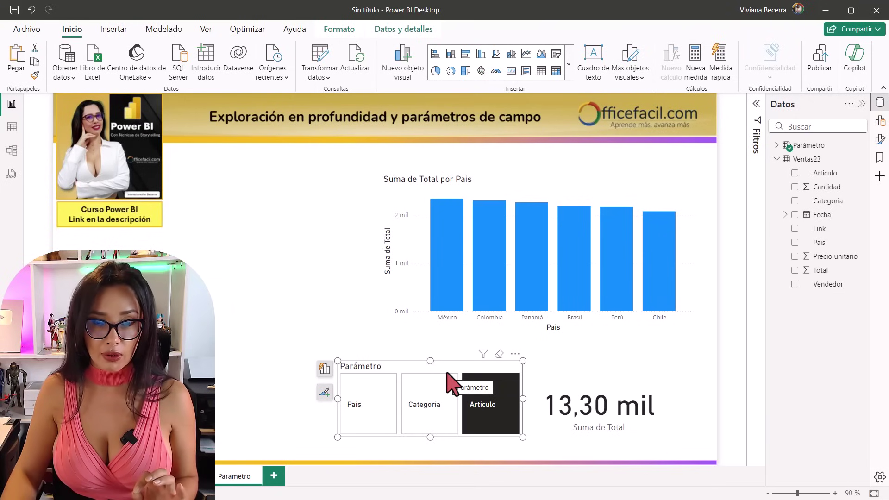
# Step: Replace Pais on the column chart's Eje X with the Parámetro field
pyautogui.click(416, 331)
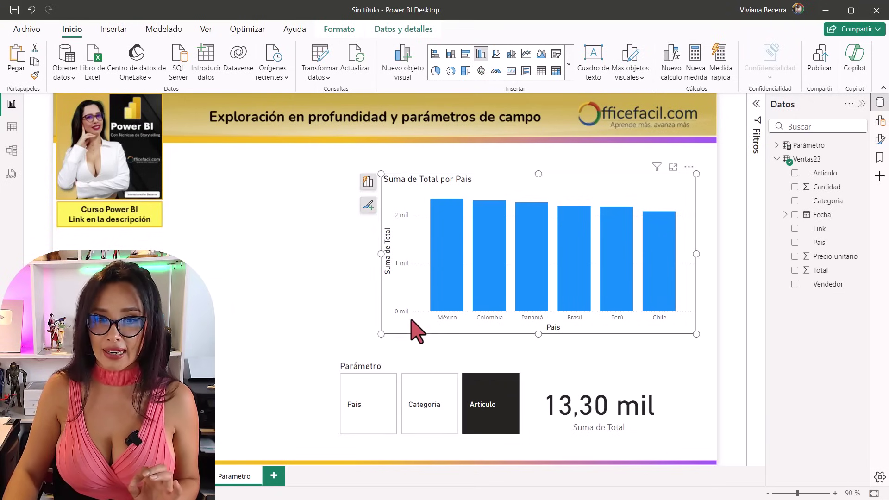
pyautogui.click(368, 182)
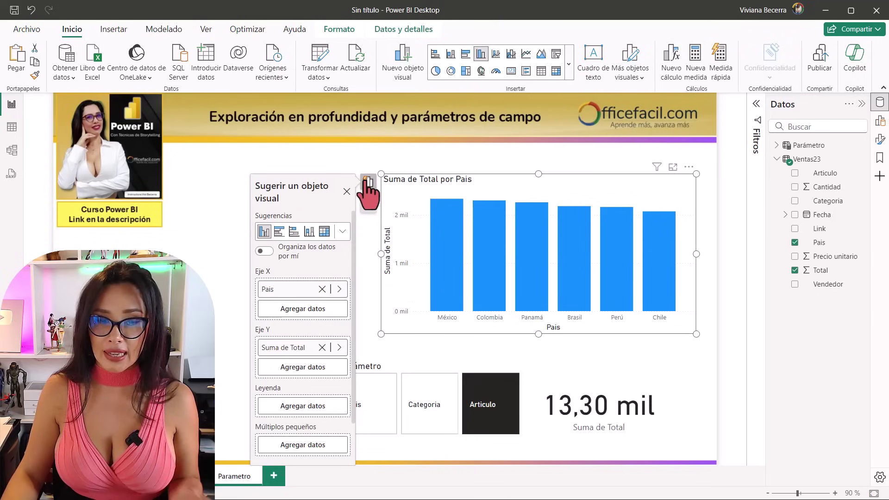
pyautogui.click(322, 289)
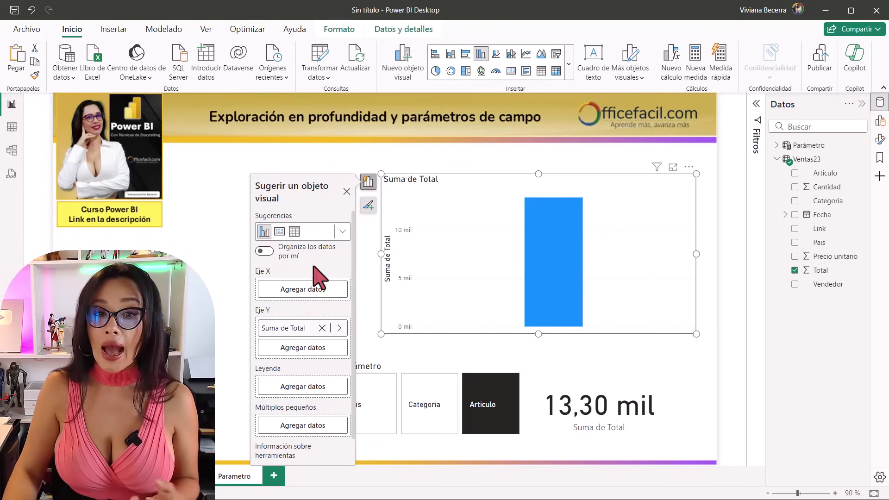
pyautogui.click(323, 288)
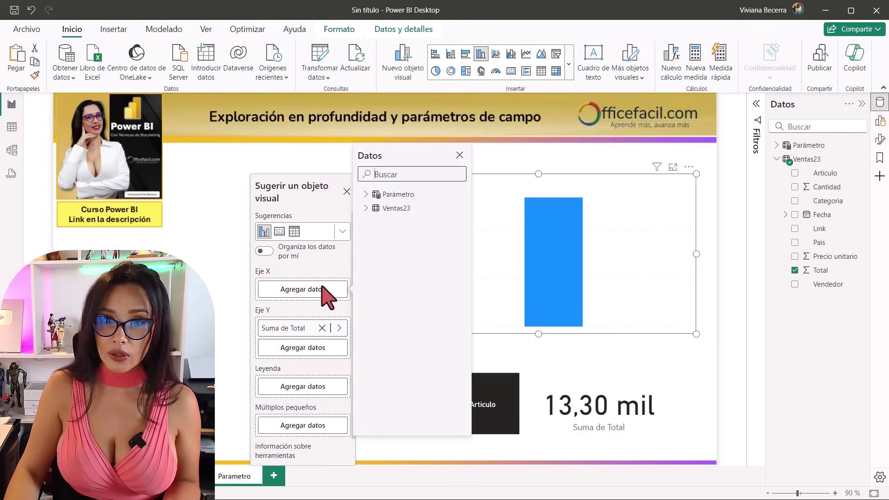
pyautogui.click(366, 194)
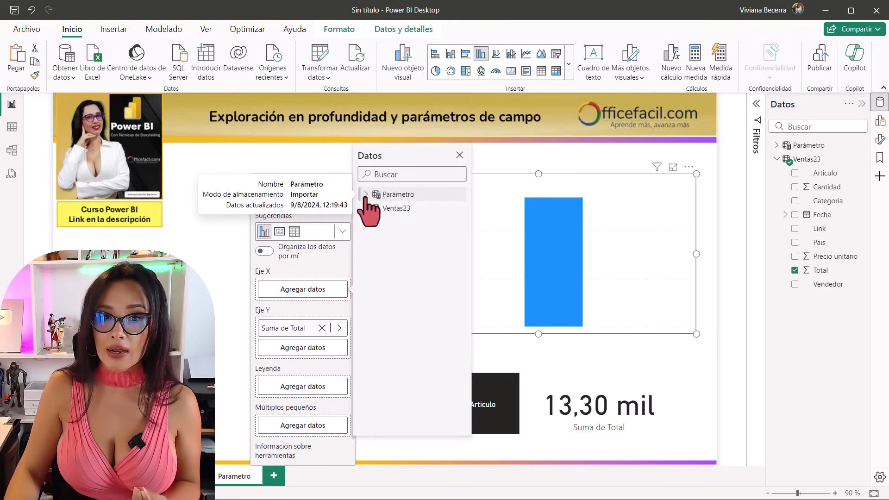
pyautogui.click(366, 195)
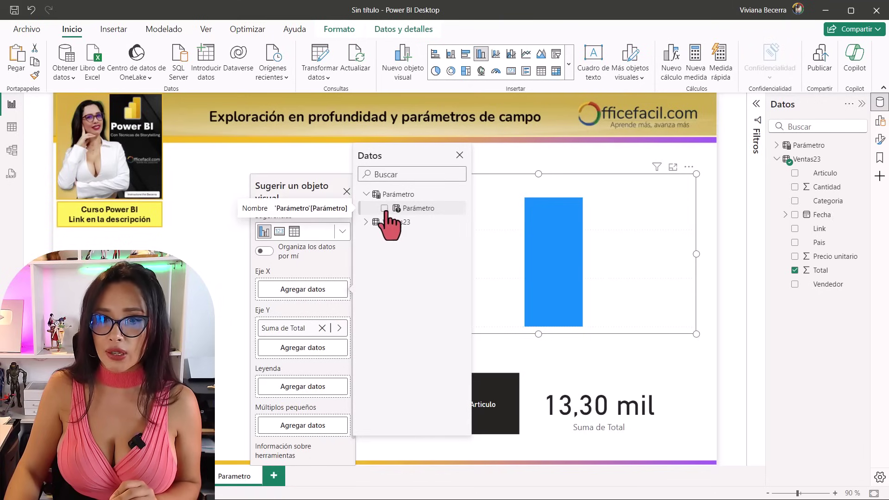
pyautogui.click(383, 210)
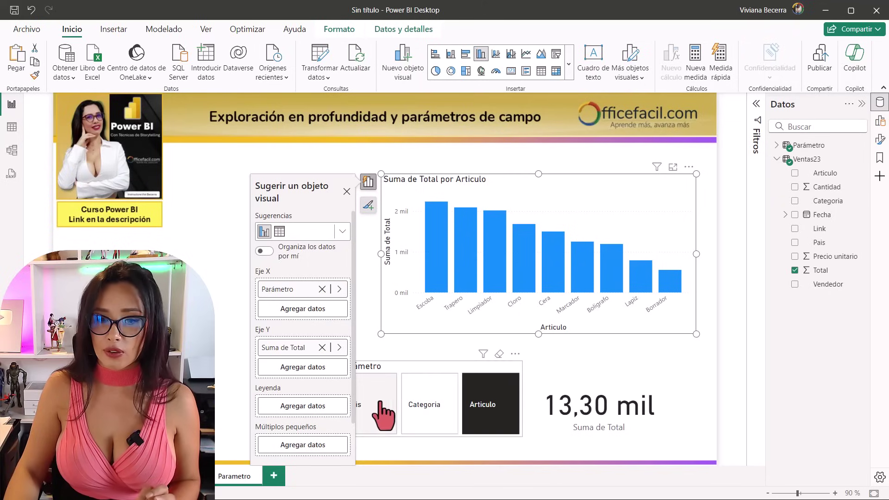
# Step: Test the slicer by switching the chart through Pais, Categoria and Articulo
pyautogui.click(380, 404)
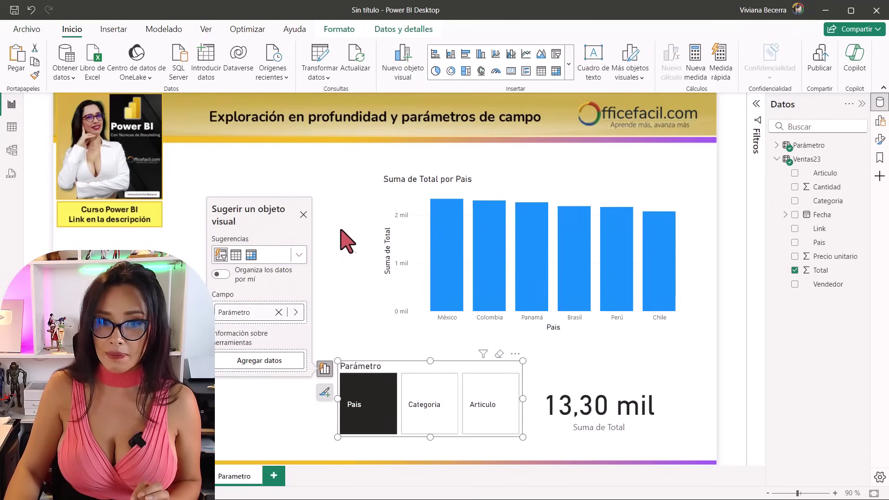
pyautogui.click(303, 214)
pyautogui.click(445, 412)
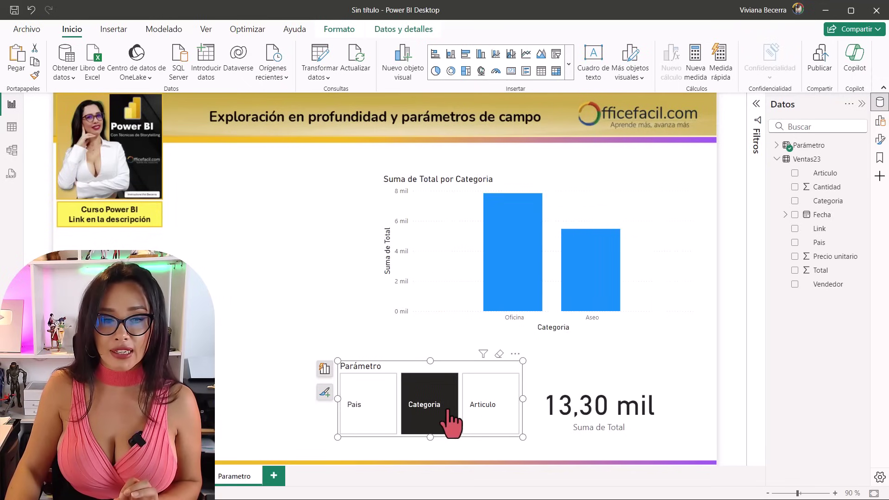
pyautogui.click(466, 410)
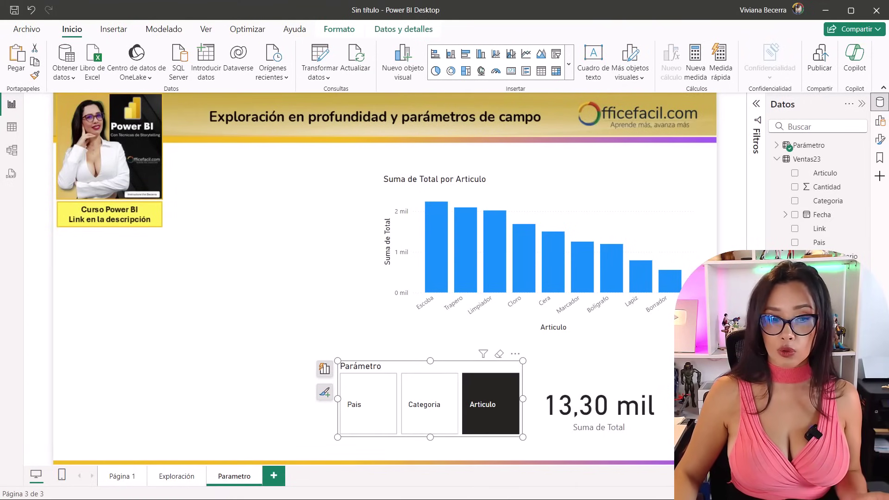
pyautogui.click(124, 480)
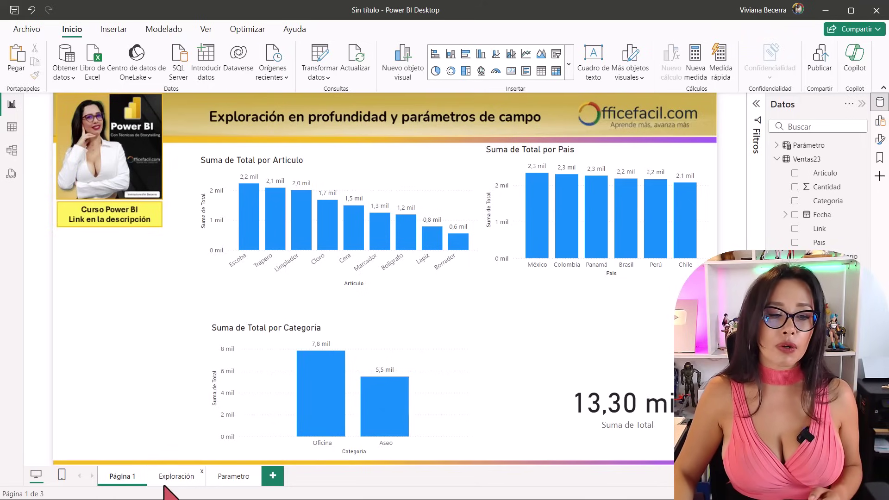
pyautogui.click(176, 480)
pyautogui.click(248, 479)
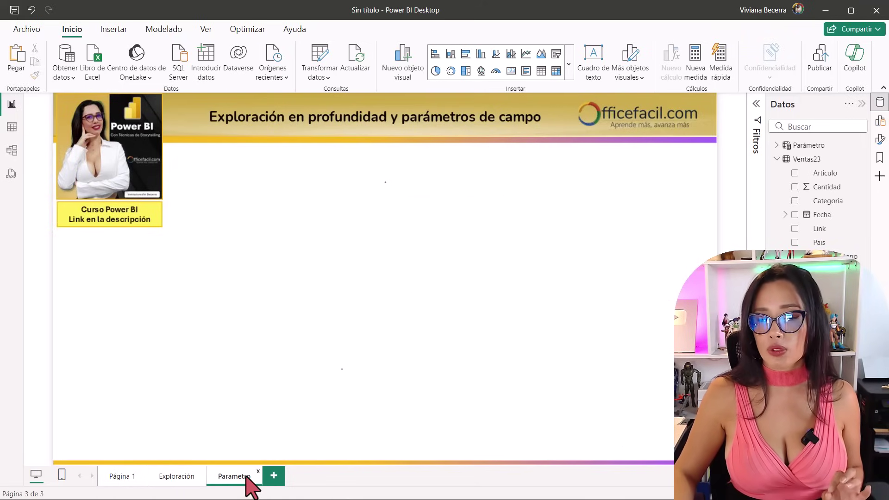